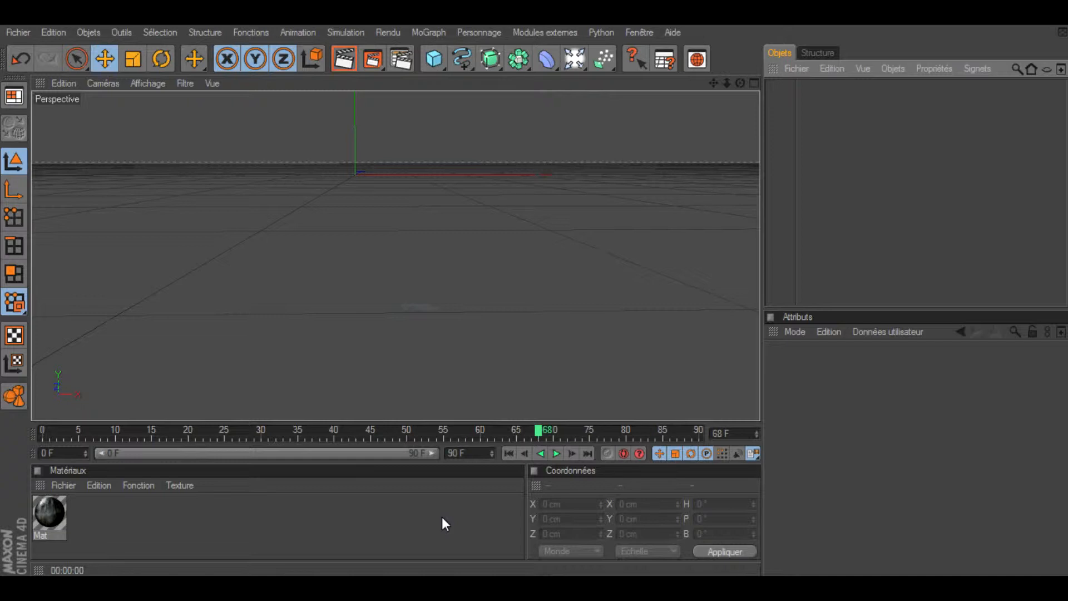
# - Scrub the timeline through frames 30, 40 and 60, finishing at frame 0
pyautogui.click(507, 454)
pyautogui.click(265, 429)
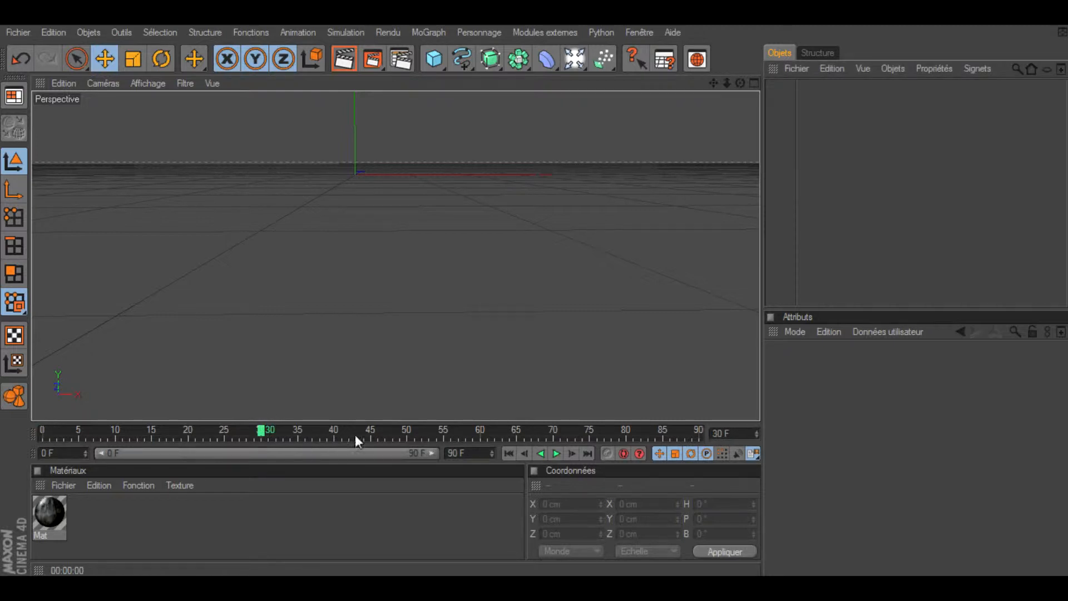
pyautogui.click(332, 429)
pyautogui.click(479, 430)
pyautogui.click(43, 431)
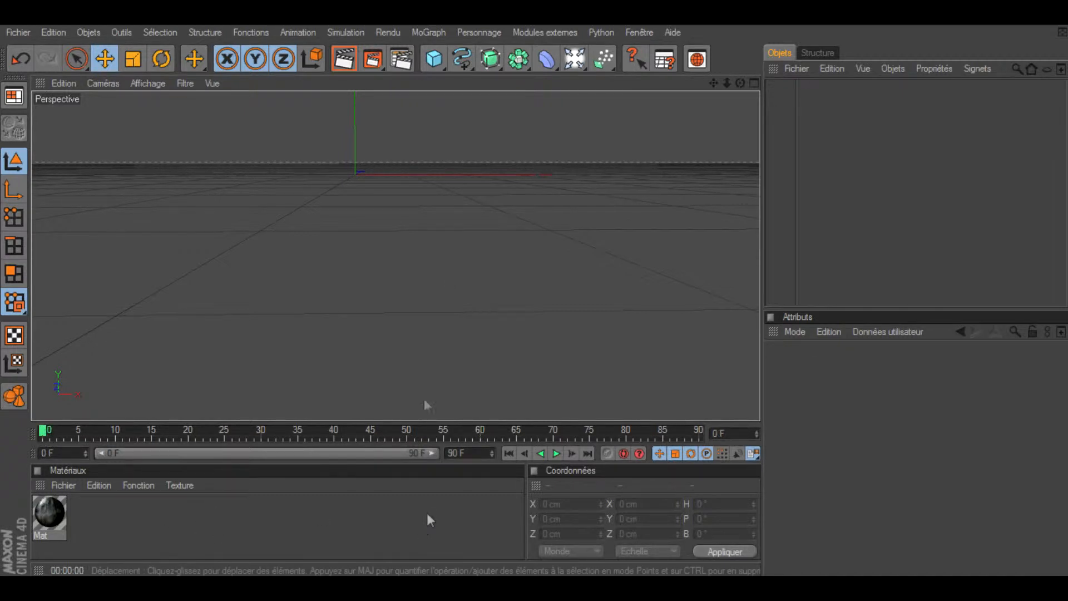
# - Add a MoGraph text object (Mo Texte) to the scene
pyautogui.click(433, 33)
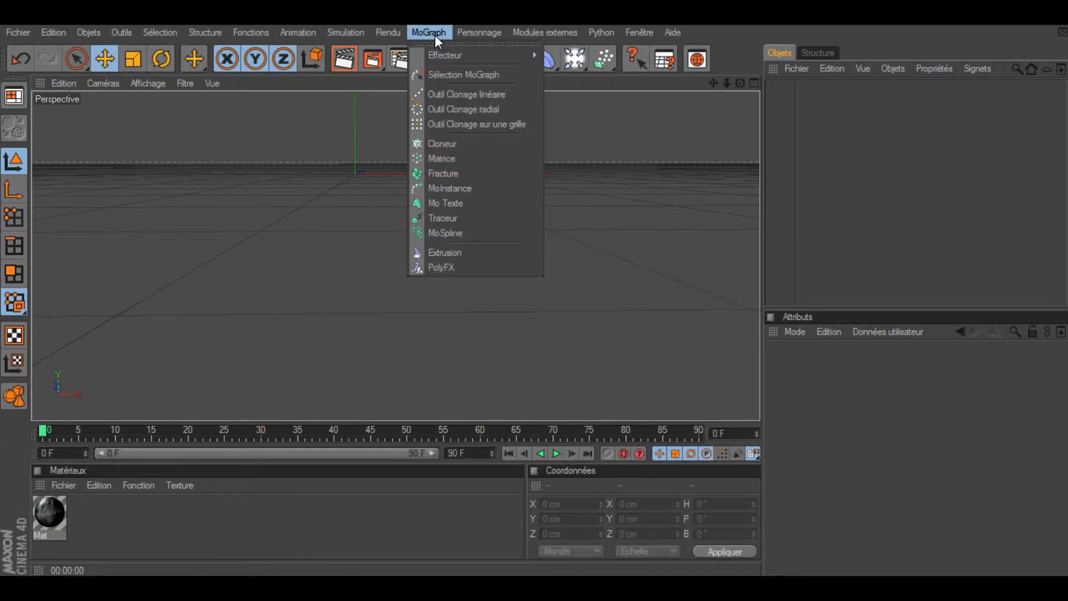
pyautogui.click(474, 204)
pyautogui.moveTo(713, 83); pyautogui.dragTo(610, 126)
pyautogui.scroll(-6, 547, 205)
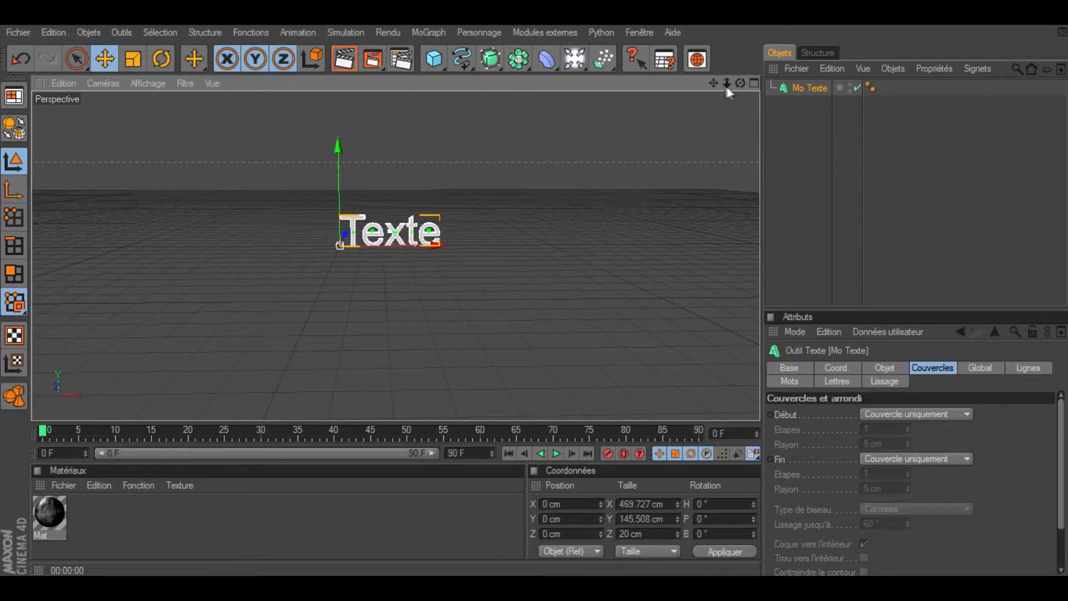
pyautogui.moveTo(716, 84)
pyautogui.mouseDown()
pyautogui.moveTo(596, 69)
pyautogui.moveTo(716, 85)
pyautogui.mouseUp()
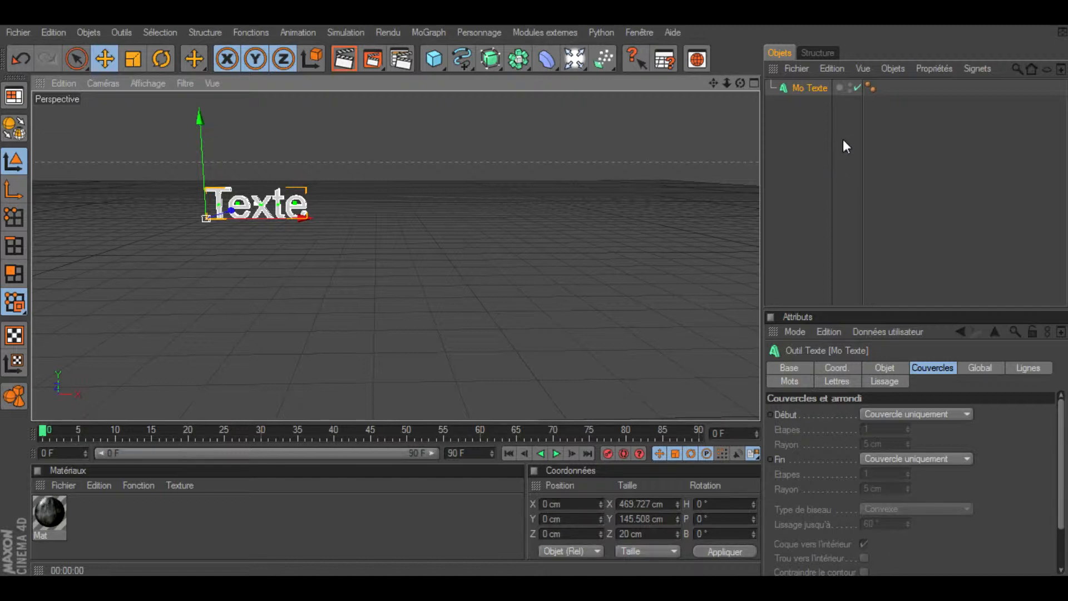
# - Move the text to about X -166 cm and Y 69 cm and record its keyframe at frame 0
pyautogui.moveTo(892, 310); pyautogui.dragTo(884, 250)
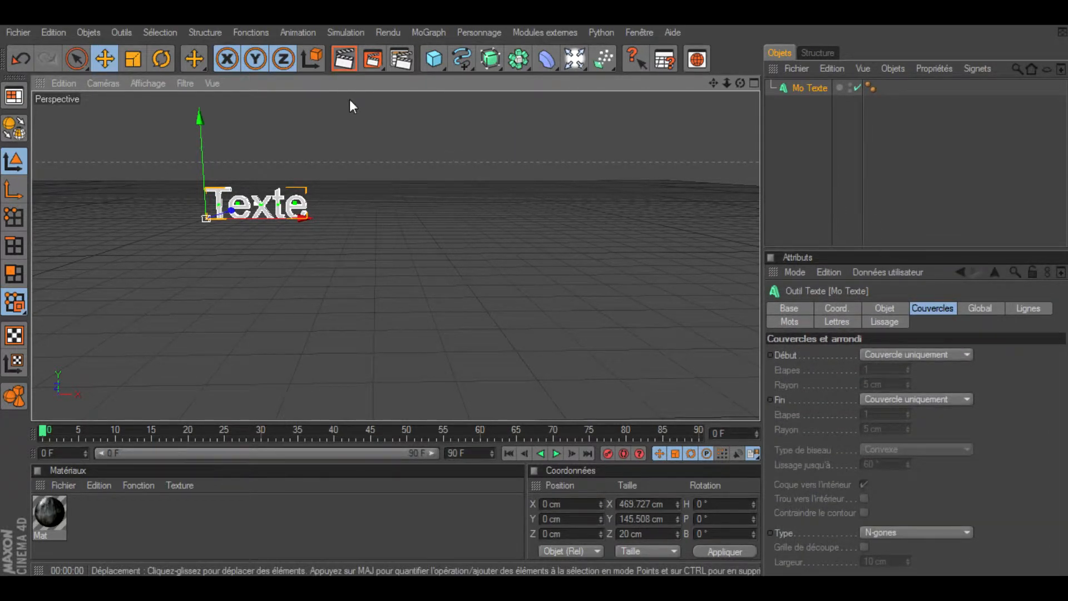
pyautogui.moveTo(305, 218)
pyautogui.mouseDown()
pyautogui.moveTo(295, 222)
pyautogui.moveTo(307, 227)
pyautogui.mouseUp()
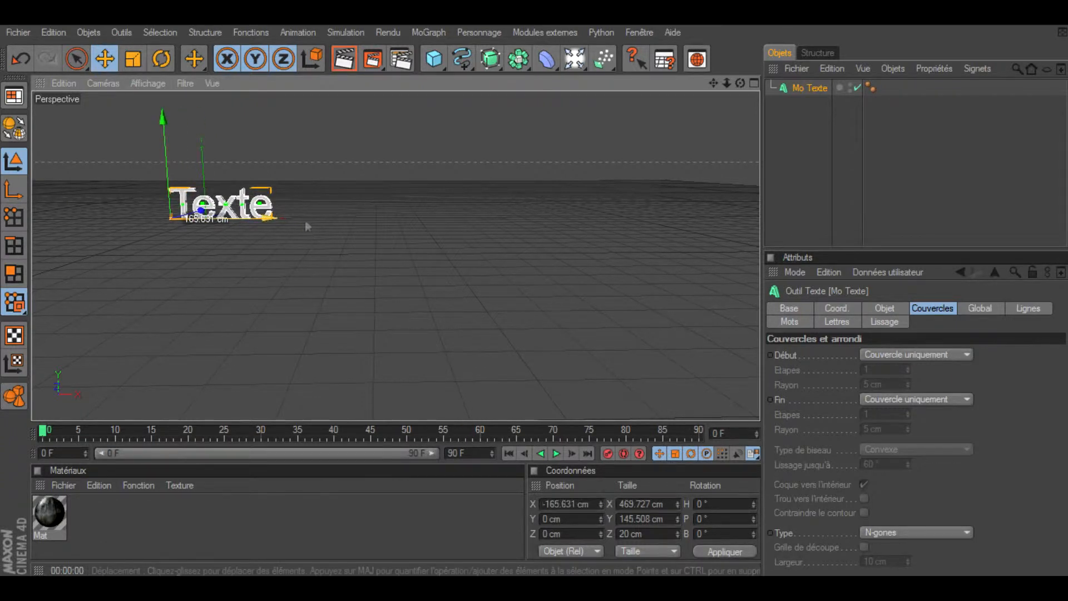
pyautogui.moveTo(167, 143); pyautogui.dragTo(166, 129)
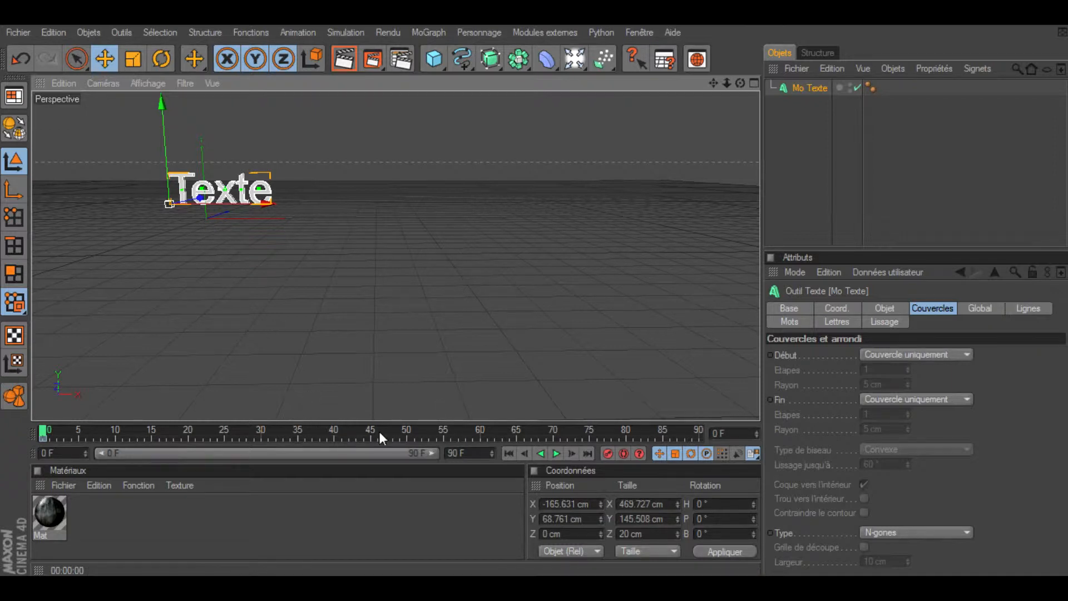
# - At frame 50, move the text to about X 1321 cm and Z -1075 cm and record a keyframe
pyautogui.click(407, 431)
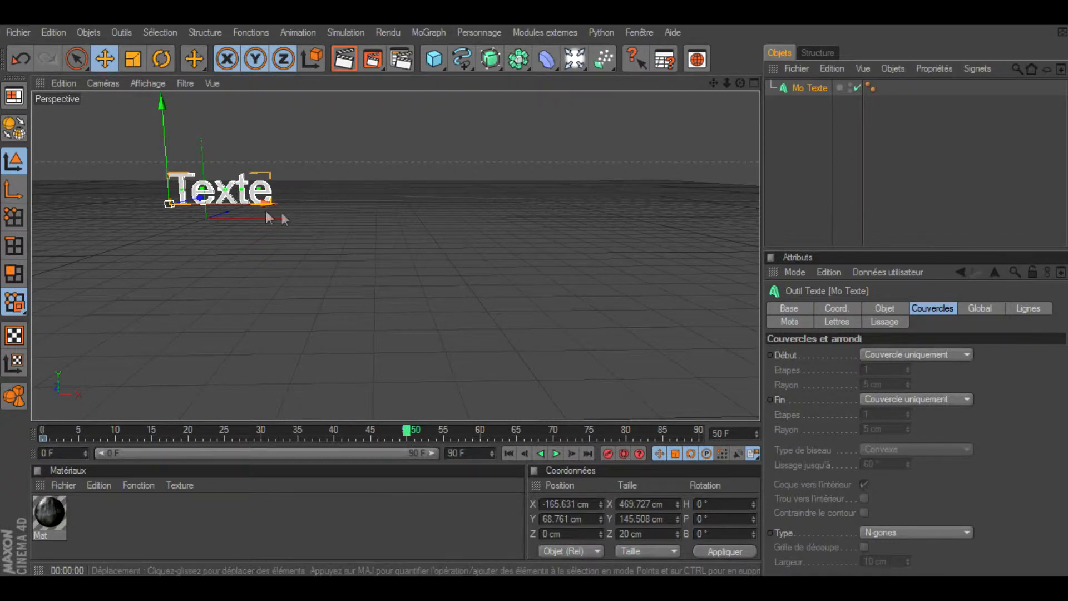
pyautogui.moveTo(266, 208); pyautogui.dragTo(235, 202)
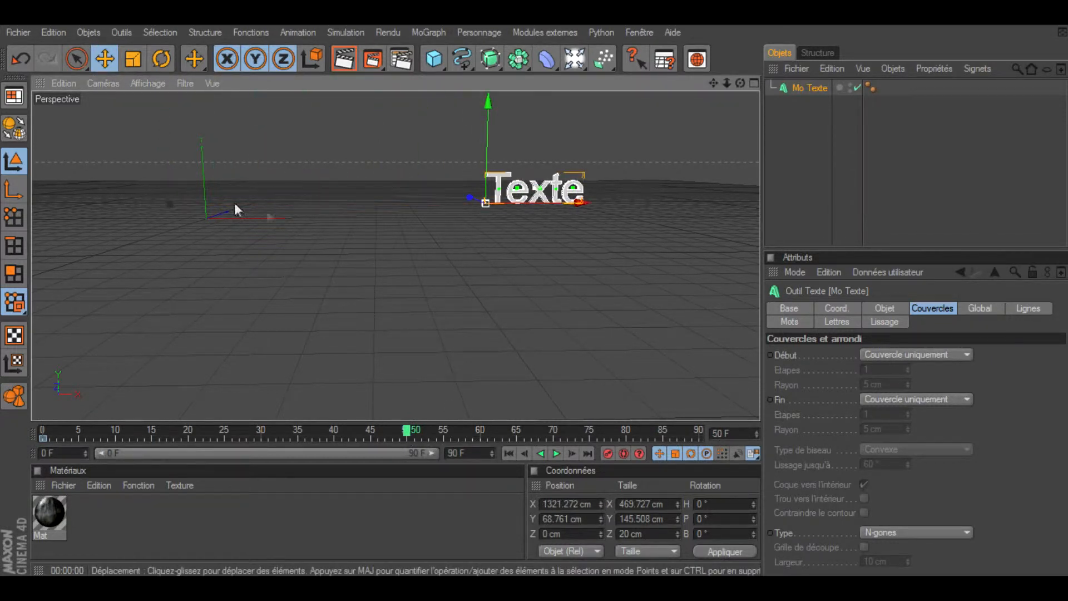
pyautogui.moveTo(470, 198); pyautogui.dragTo(537, 222)
pyautogui.click(608, 453)
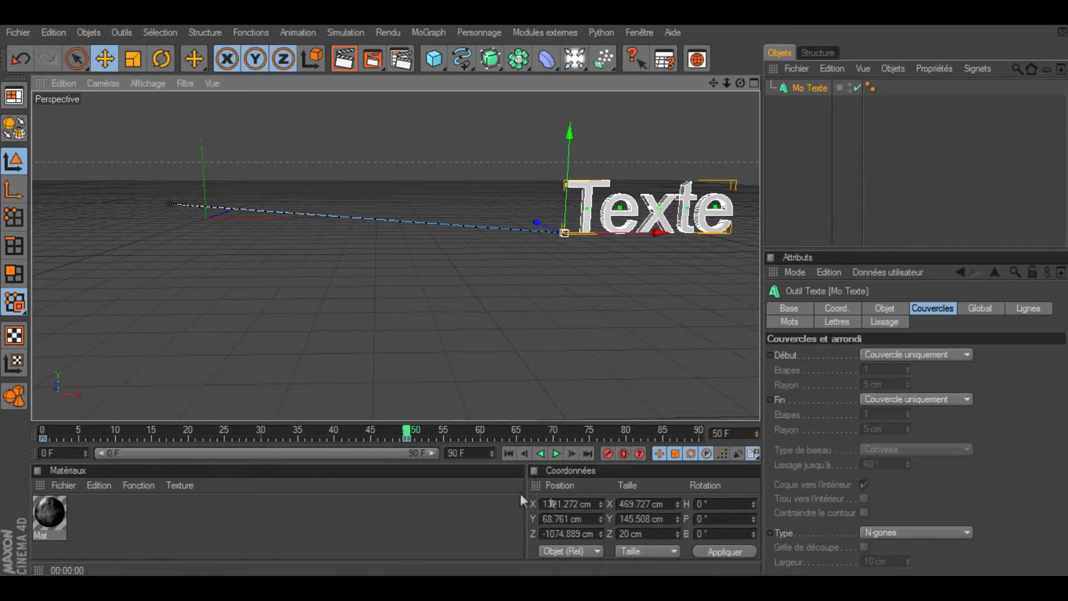
# - Play the text's movement from the first frame twice to review the animation
pyautogui.click(510, 453)
pyautogui.click(558, 455)
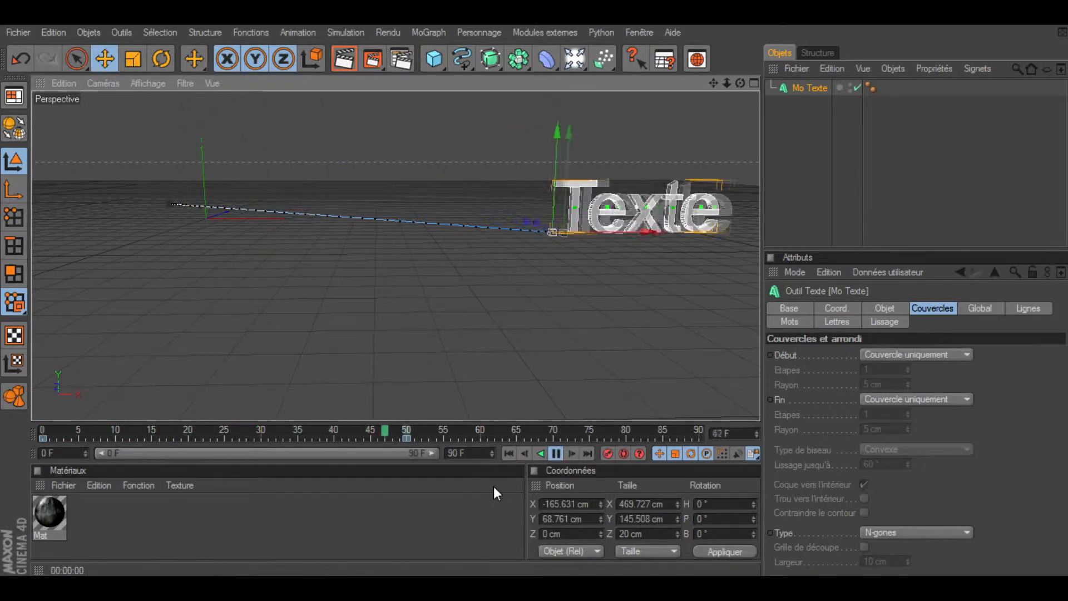
pyautogui.click(556, 454)
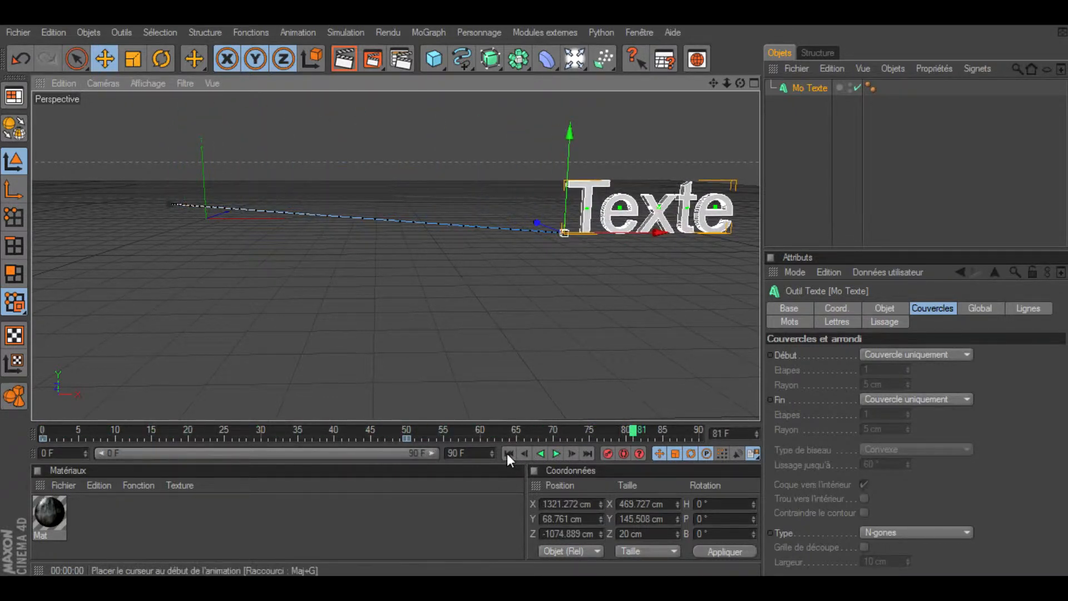
pyautogui.click(508, 453)
pyautogui.click(556, 454)
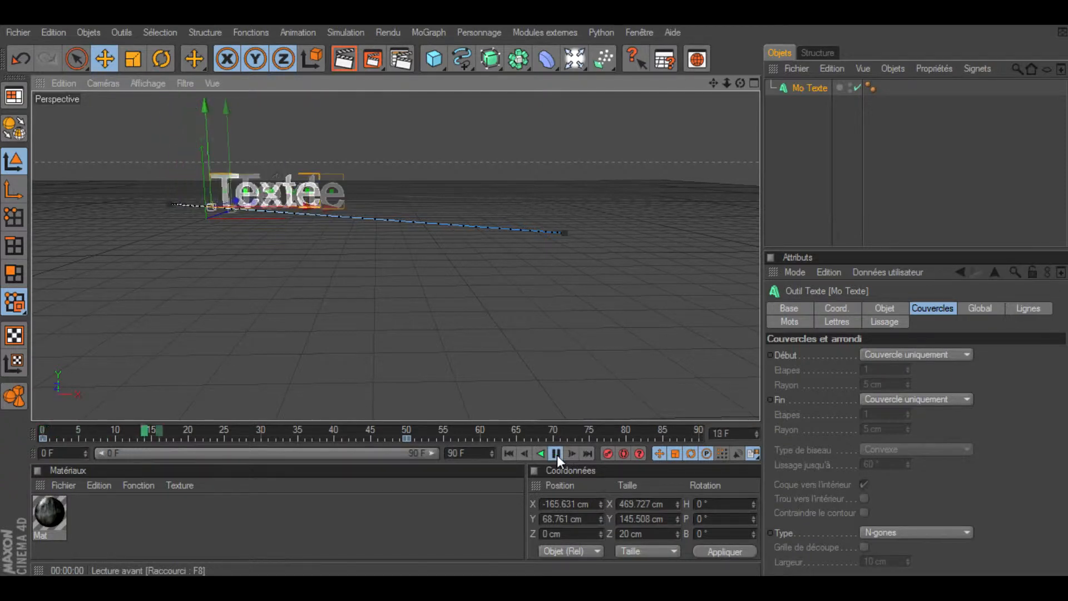
pyautogui.click(556, 454)
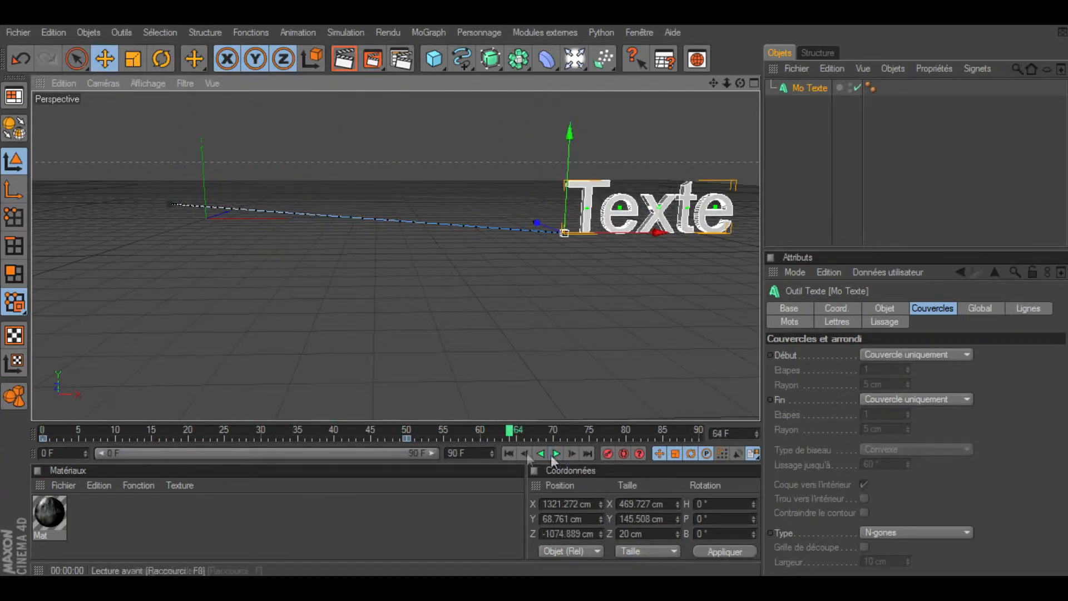
# - Record a keyframe at frame 0 for the Texte parameter in the text object's properties
pyautogui.click(444, 430)
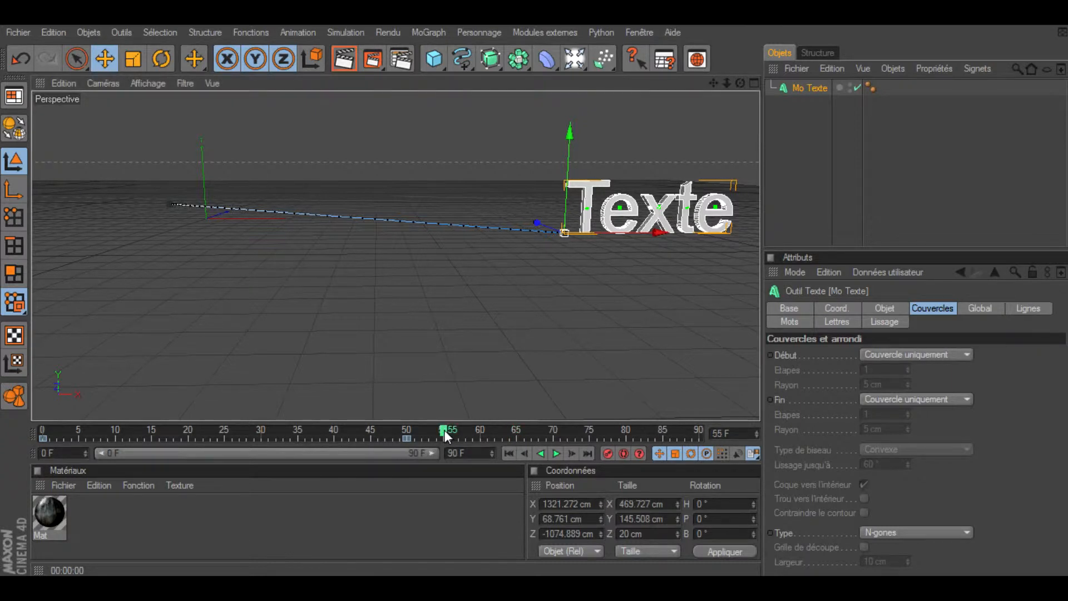
pyautogui.click(878, 308)
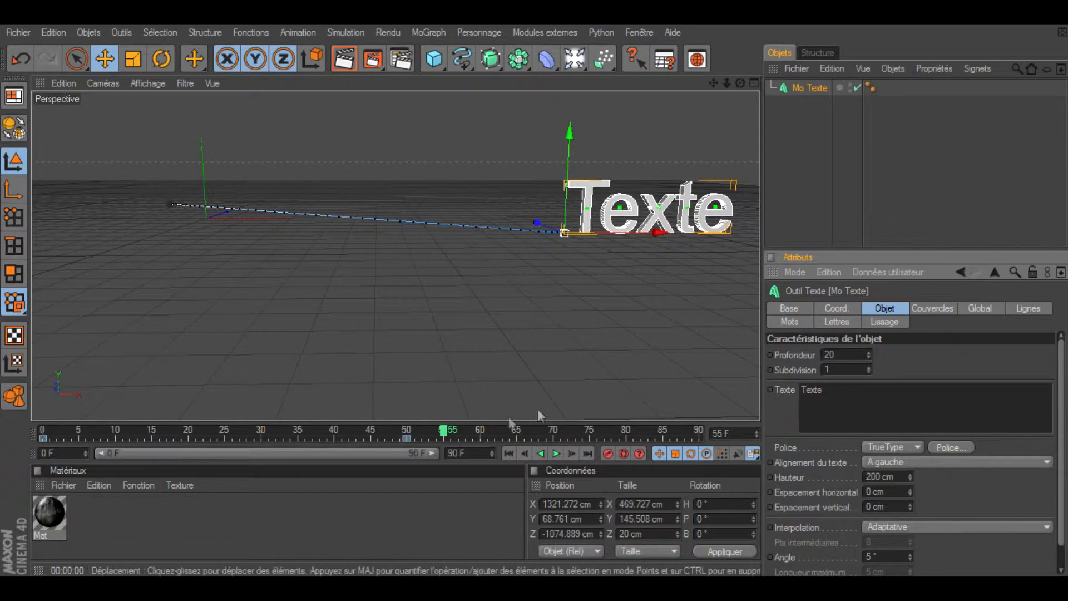
pyautogui.click(44, 429)
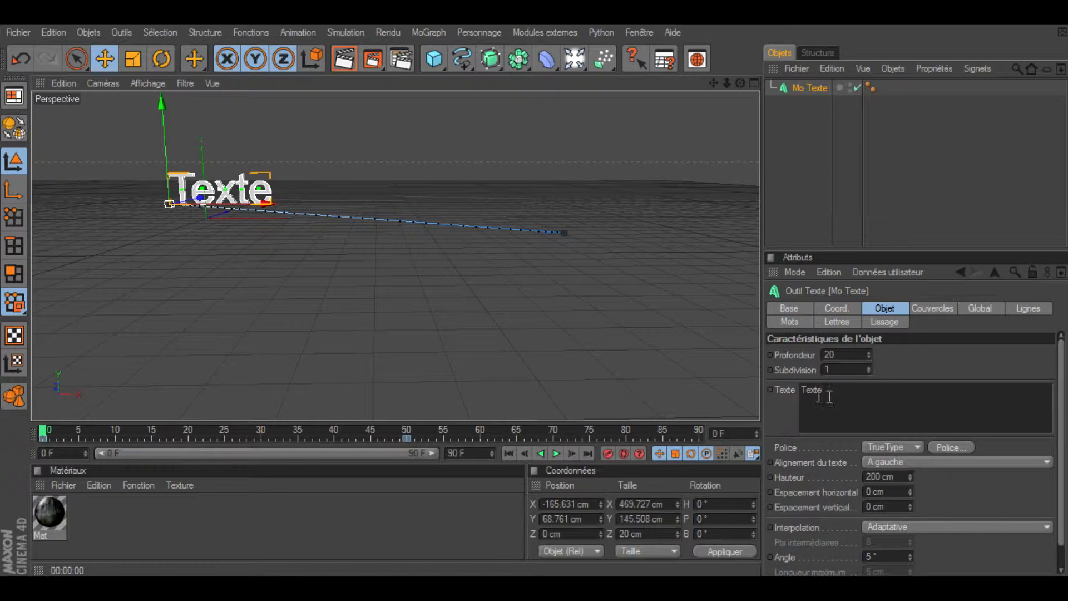
pyautogui.keyDown('ctrl'); pyautogui.click(770, 389); pyautogui.keyUp('ctrl')
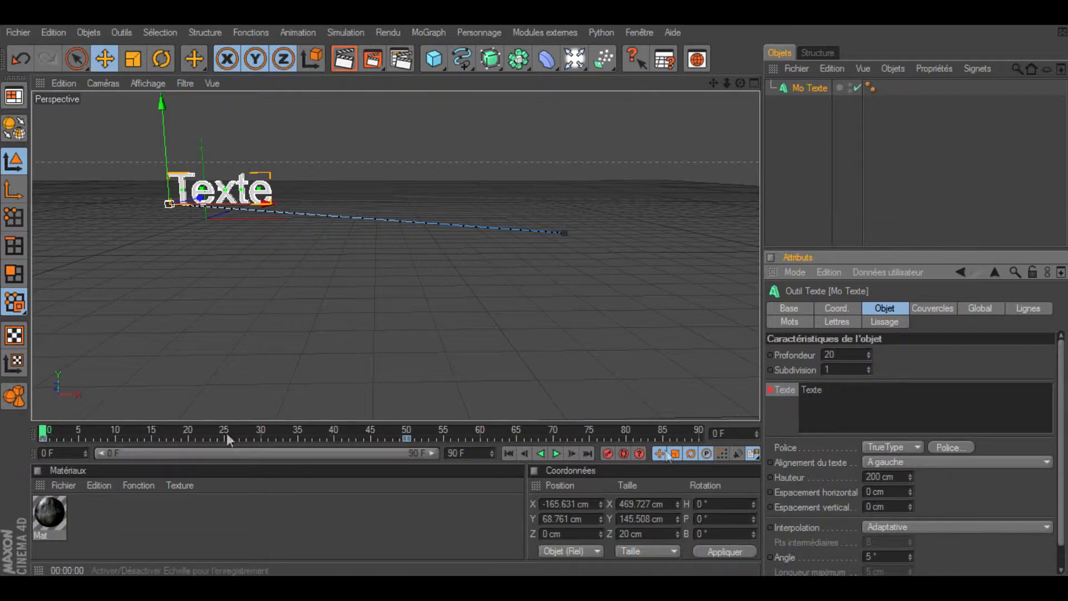
# - At frame 30, change the text content to "brz" and record a keyframe for the Texte parameter
pyautogui.click(262, 428)
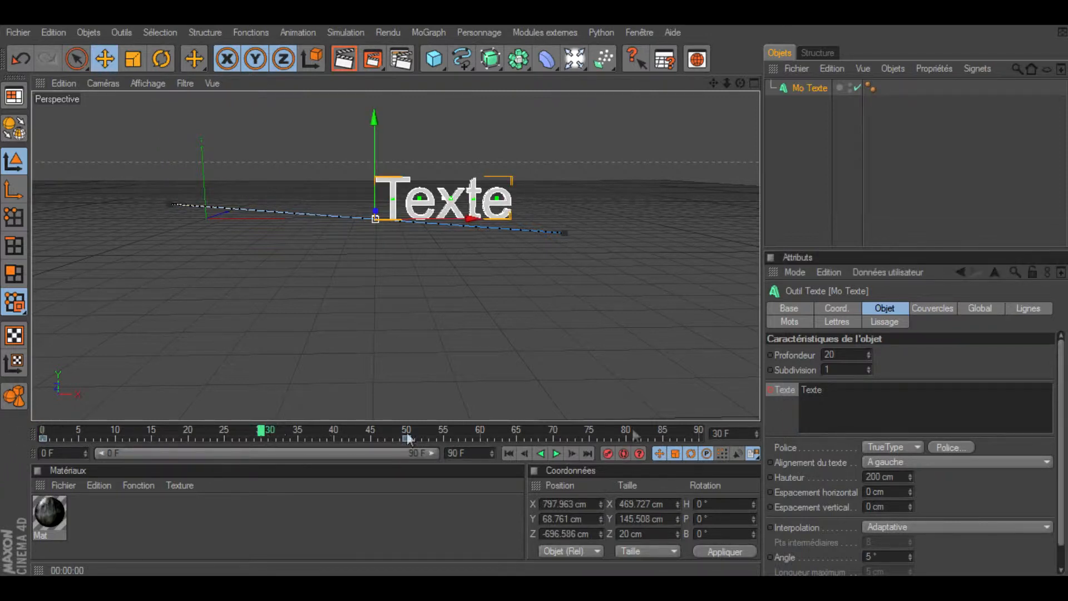
pyautogui.click(770, 393)
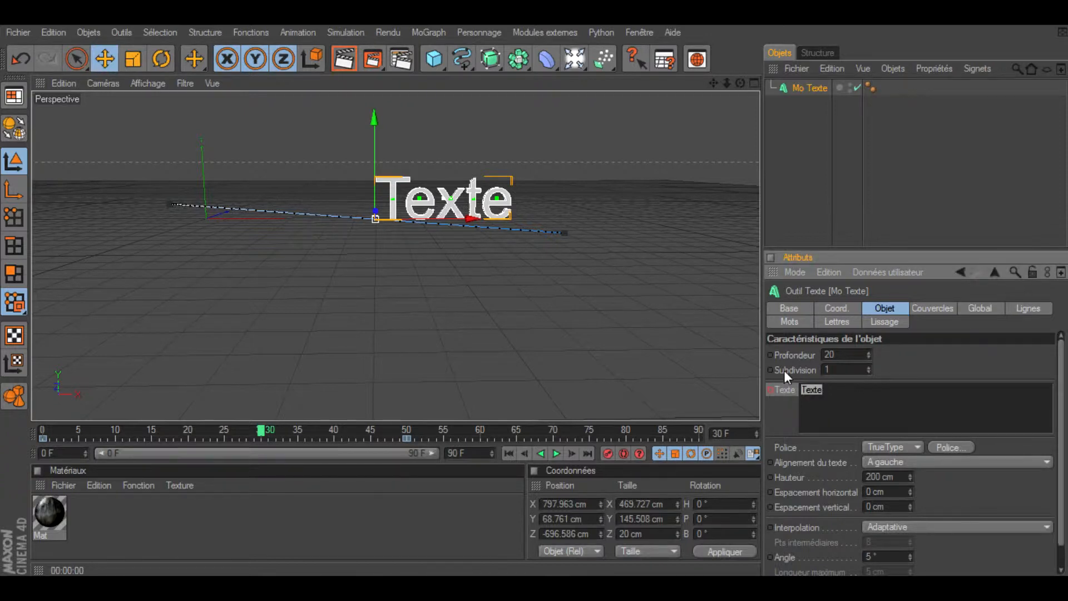
pyautogui.write('brz')
pyautogui.press('Return')
pyautogui.click(943, 367)
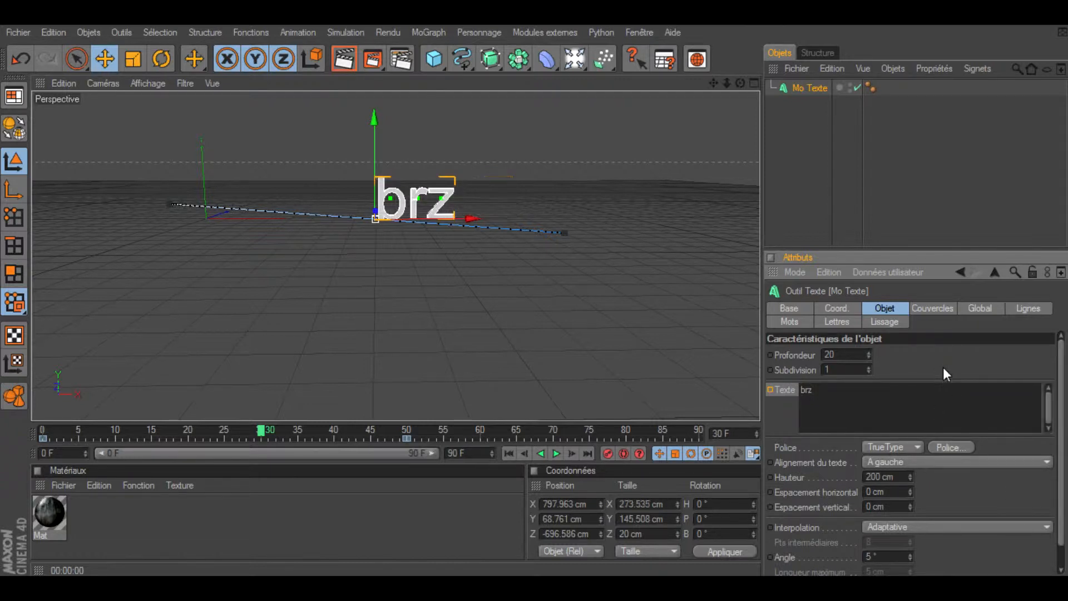
pyautogui.keyDown('ctrl'); pyautogui.click(770, 389); pyautogui.keyUp('ctrl')
# - Play the animation from the start several times to review the text's movement and content change
pyautogui.click(508, 453)
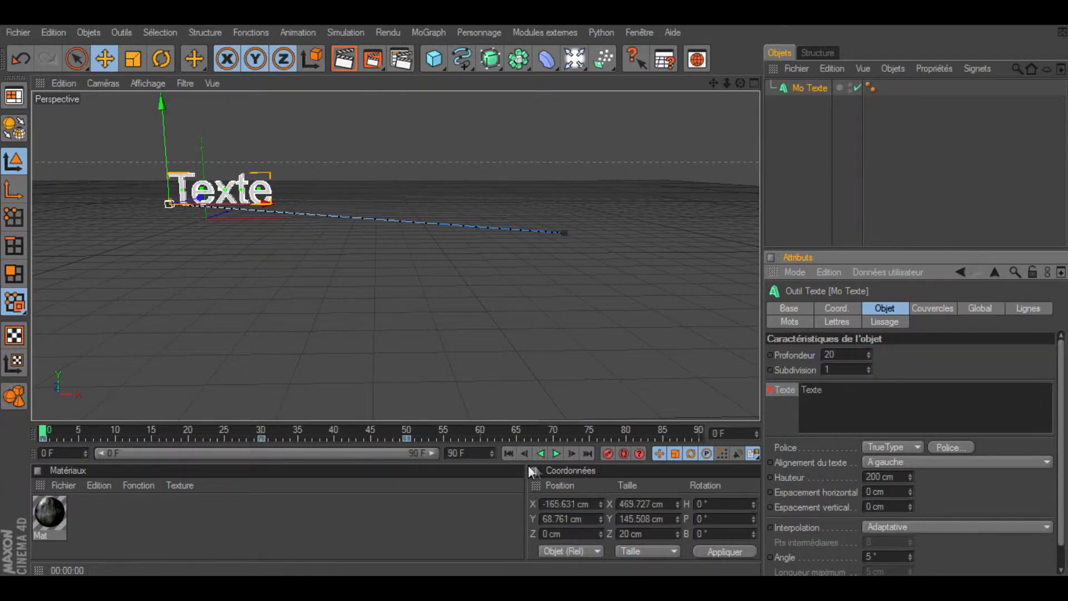
pyautogui.click(555, 454)
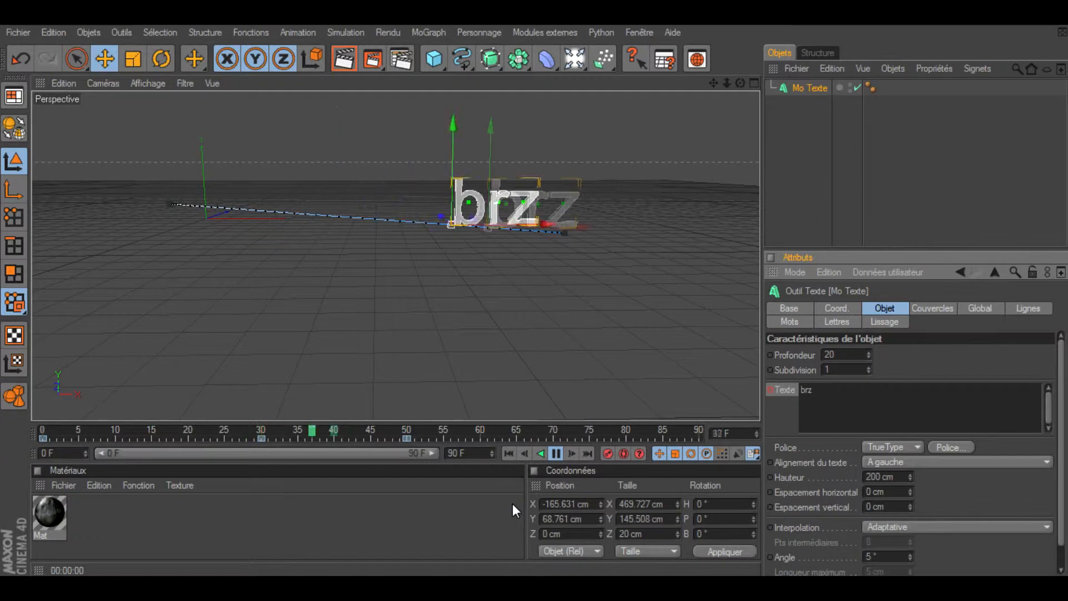
pyautogui.click(557, 454)
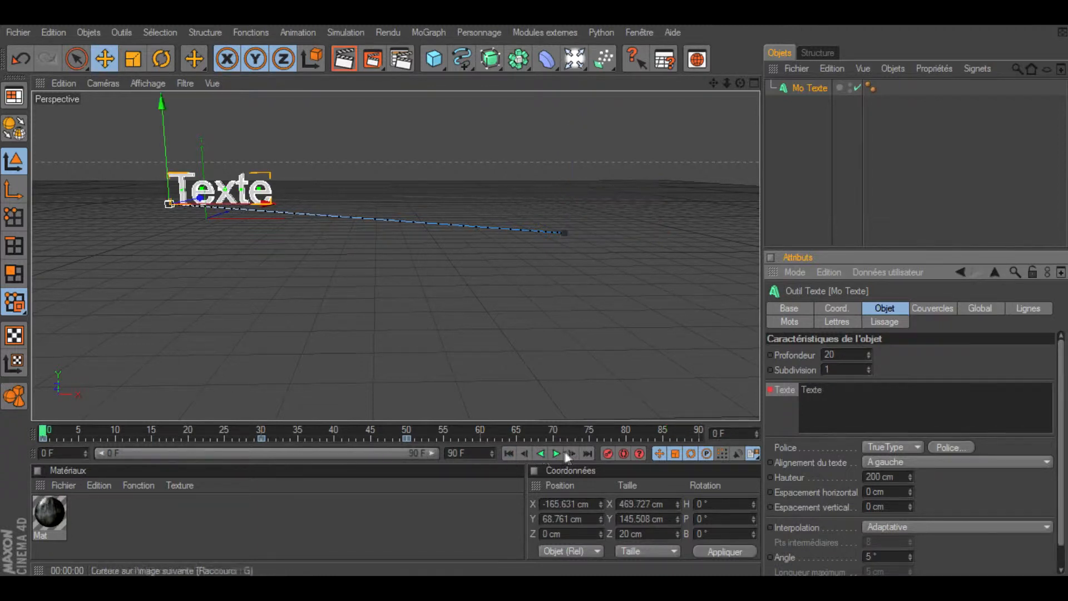
pyautogui.click(559, 453)
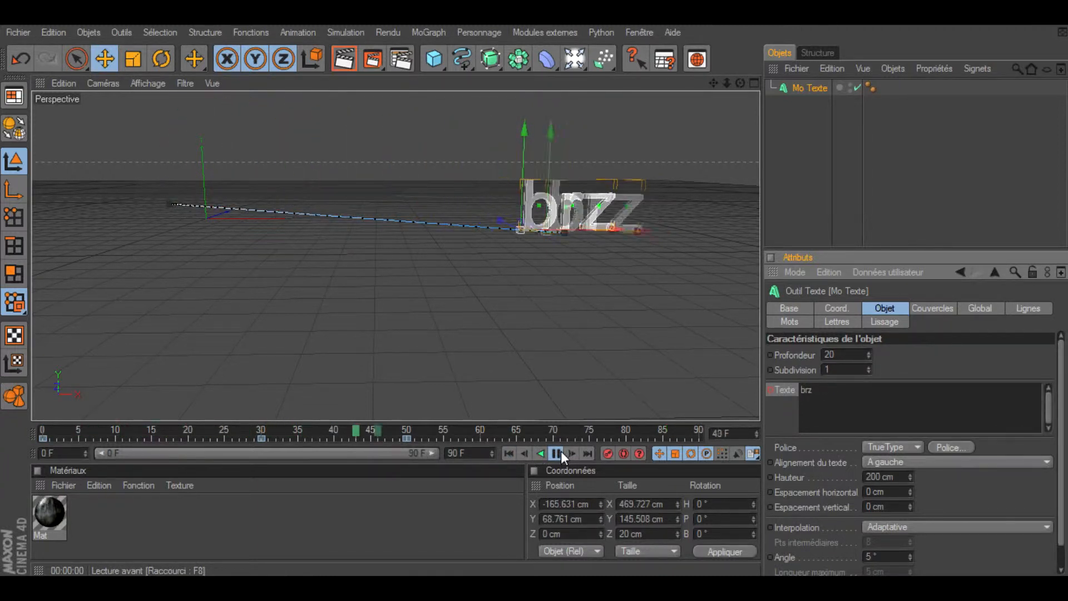
pyautogui.click(557, 453)
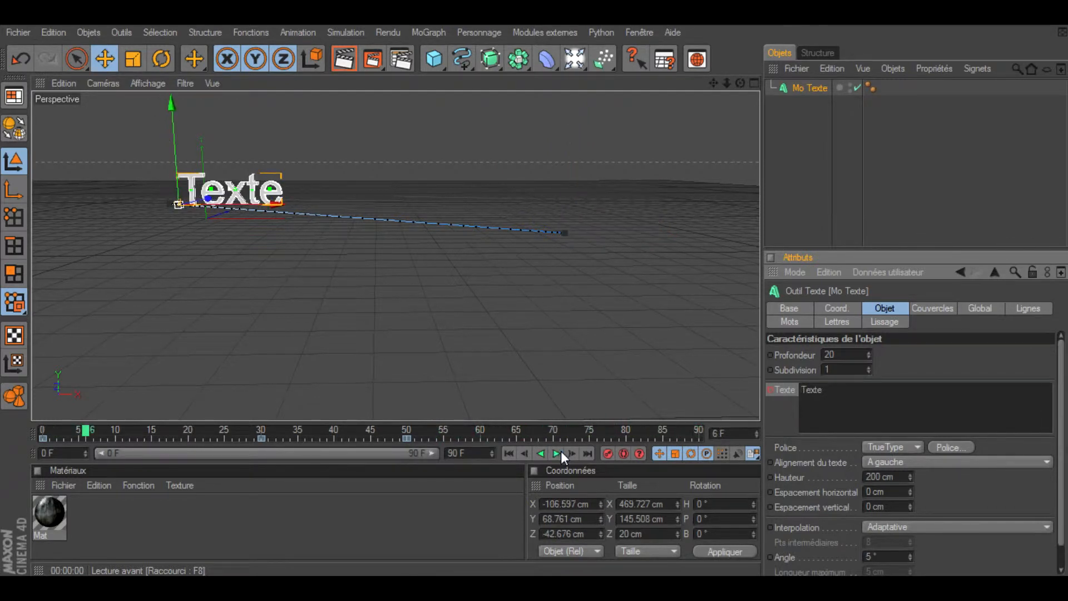
pyautogui.click(504, 455)
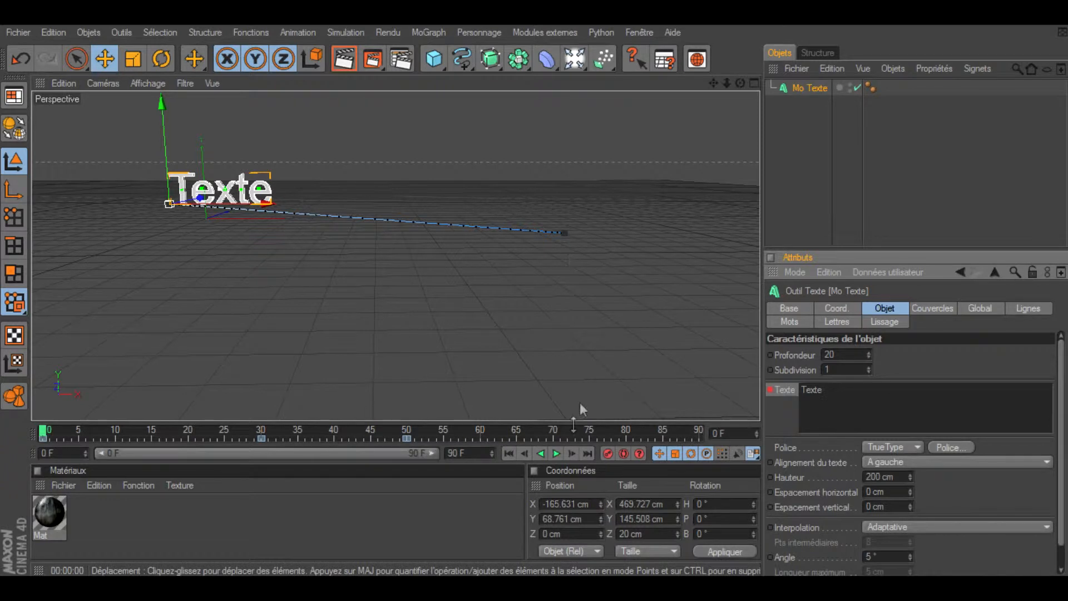
pyautogui.click(556, 456)
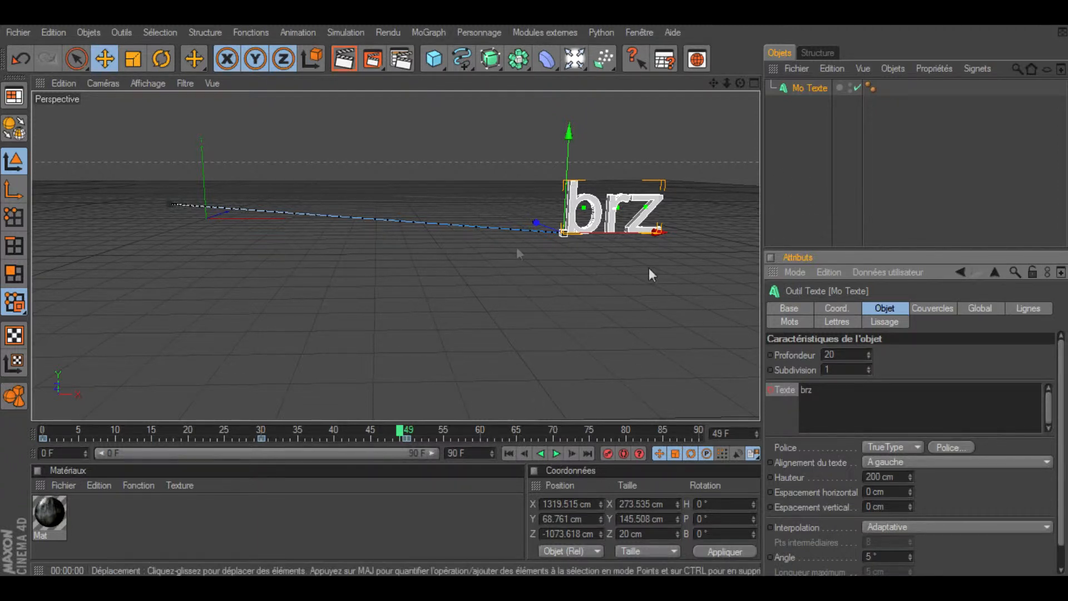
# - Delete the text object's keyframes at frames 50, 30 and 0
pyautogui.click(408, 438)
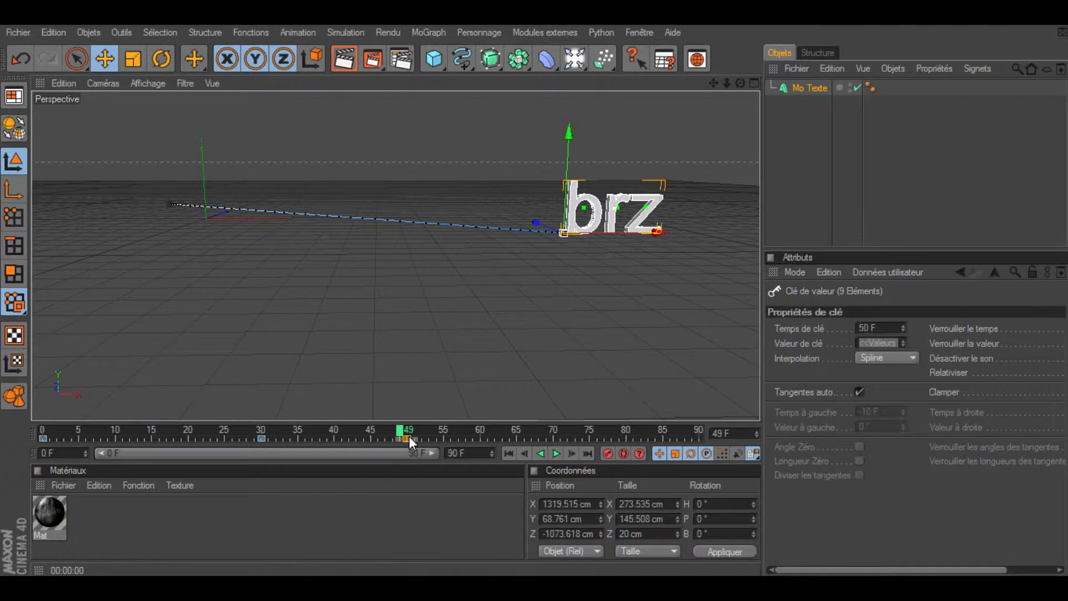
pyautogui.press('Delete')
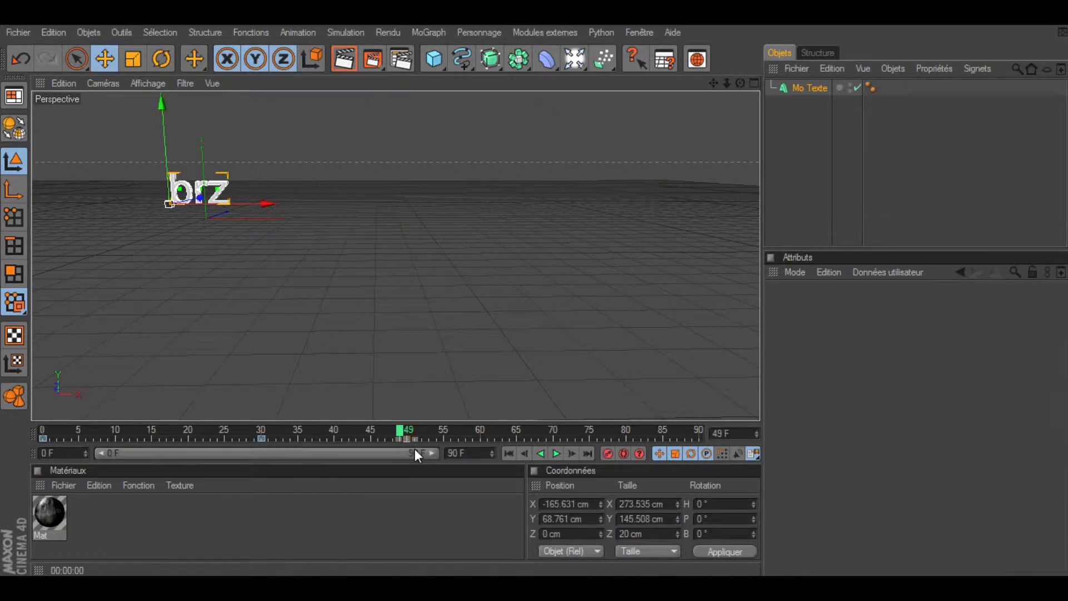
pyautogui.click(260, 438)
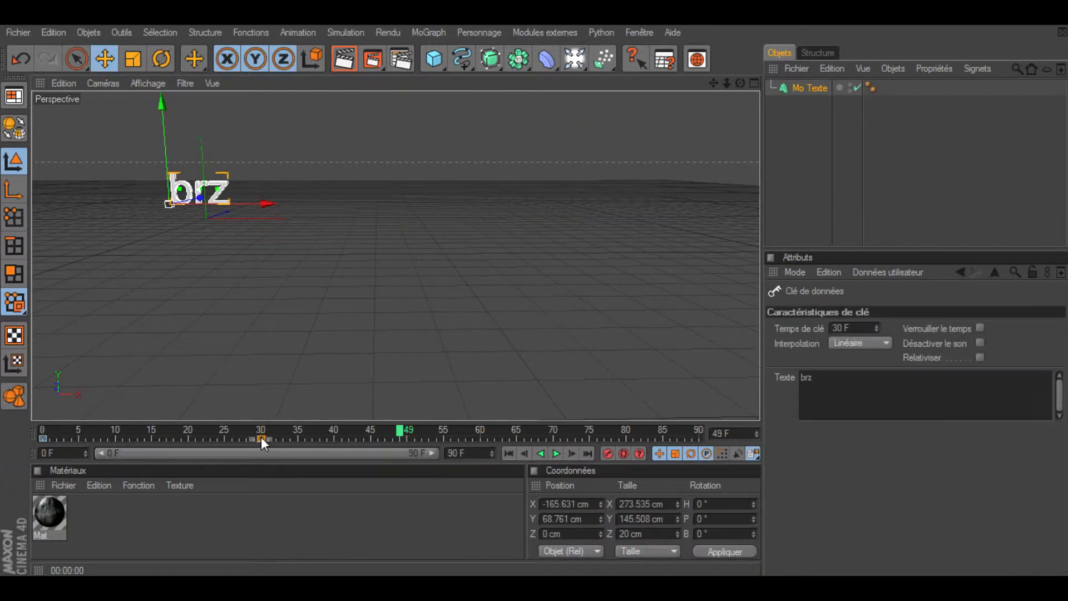
pyautogui.press('Delete')
pyautogui.click(42, 438)
pyautogui.press('Delete')
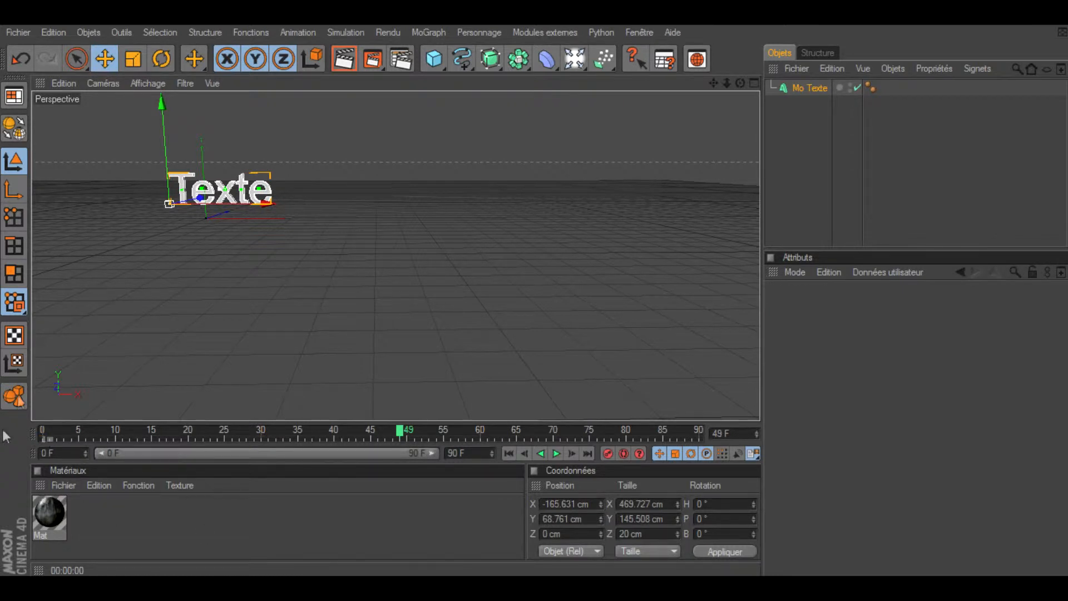
# - Return to frame 0 and add an Explosion FX deformer to the scene
pyautogui.scroll(5, 145, 266)
pyautogui.moveTo(713, 83); pyautogui.dragTo(461, 355)
pyautogui.click(511, 455)
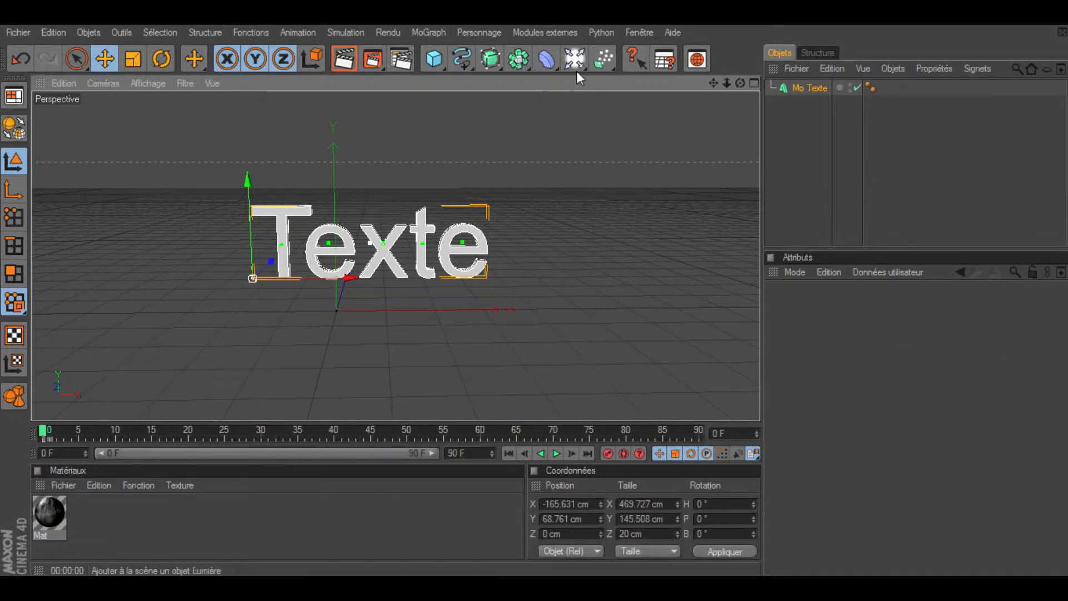
pyautogui.keyDown('alt'); pyautogui.moveTo(562, 138); pyautogui.dragTo(548, 135); pyautogui.keyUp('alt')
pyautogui.click(546, 58)
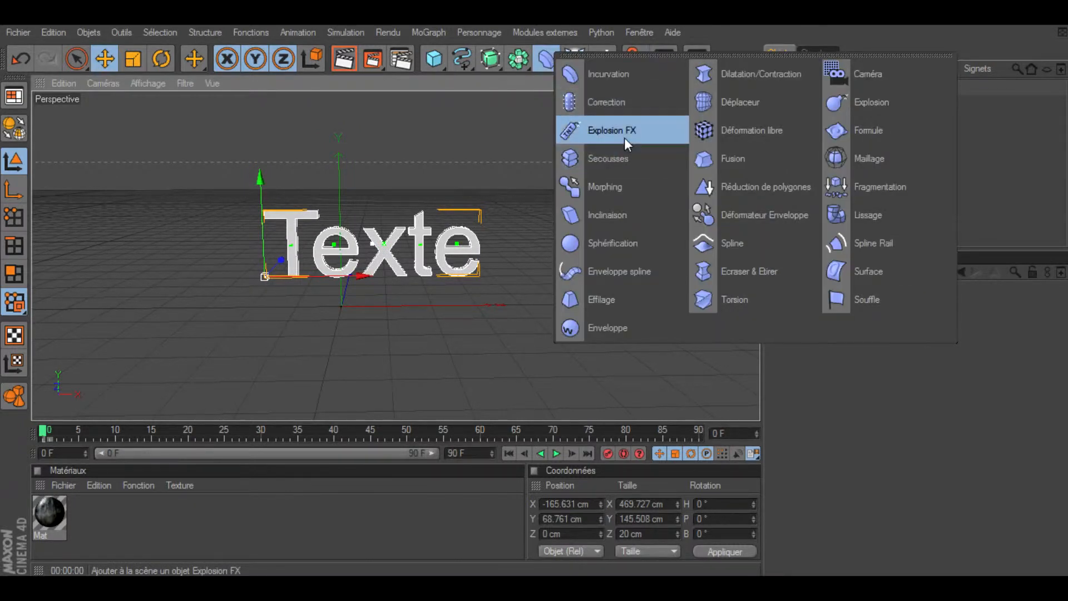
pyautogui.click(625, 132)
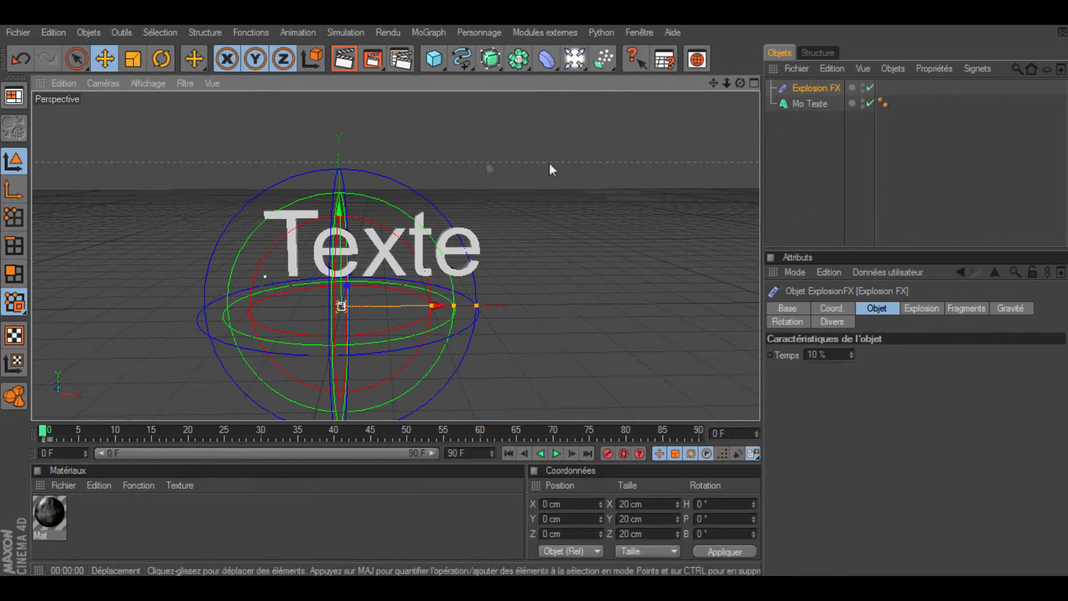
# - Move the Explosion FX deformer up and sideways to the middle of the text and make it a child of Mo Texte
pyautogui.moveTo(338, 207); pyautogui.dragTo(339, 157)
pyautogui.moveTo(445, 256); pyautogui.dragTo(465, 255)
pyautogui.moveTo(819, 86); pyautogui.dragTo(819, 104)
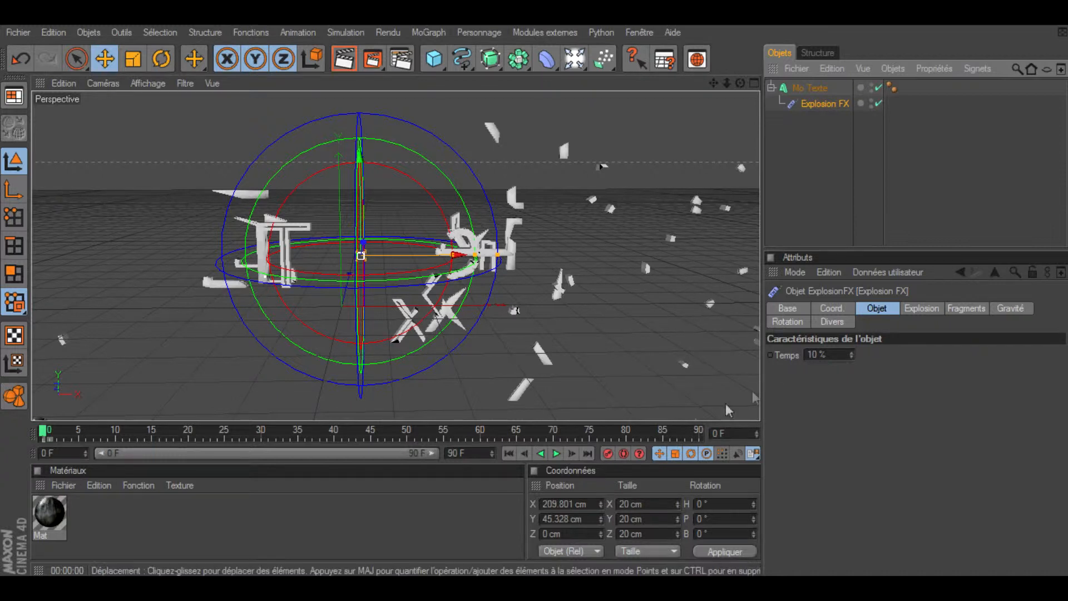
# - Review the Explosion FX settings, try Temps at 0 %, and record a frame 0 keyframe with Temps at 10 %
pyautogui.click(922, 308)
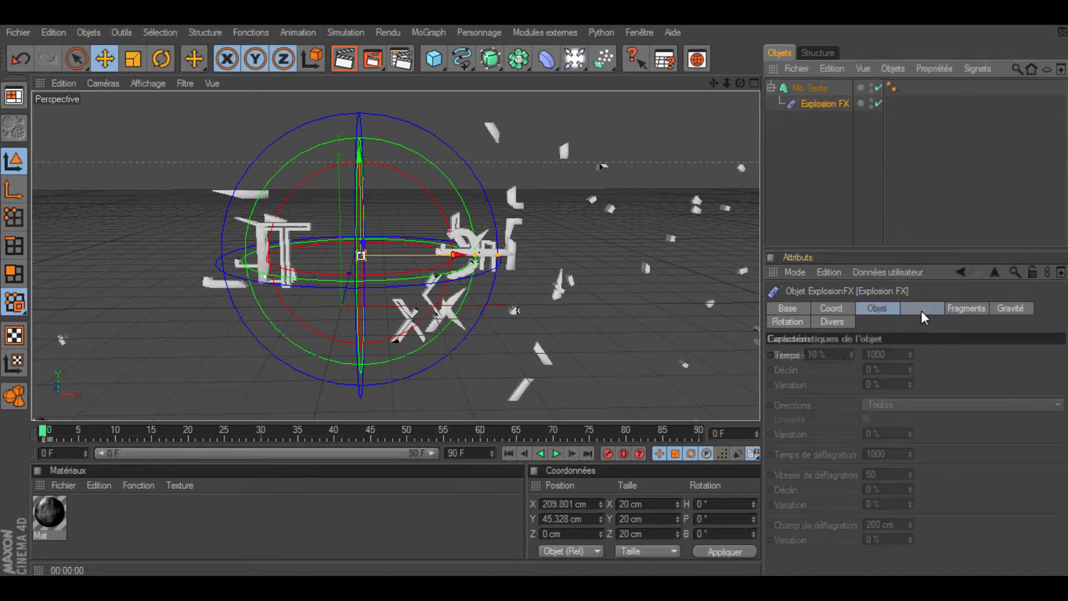
pyautogui.click(964, 309)
pyautogui.click(878, 309)
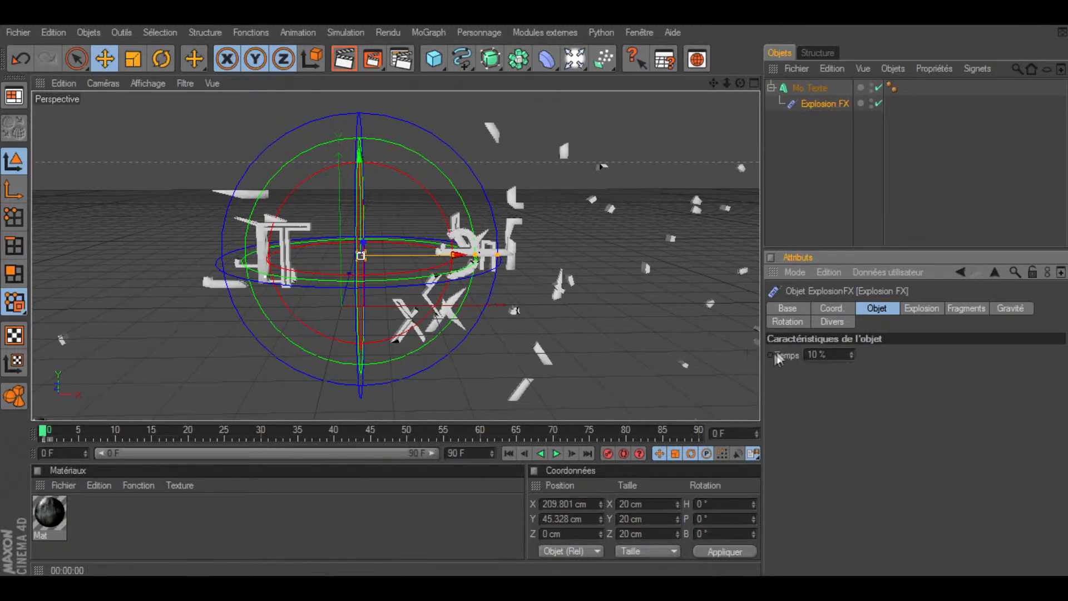
pyautogui.moveTo(852, 354); pyautogui.dragTo(853, 358)
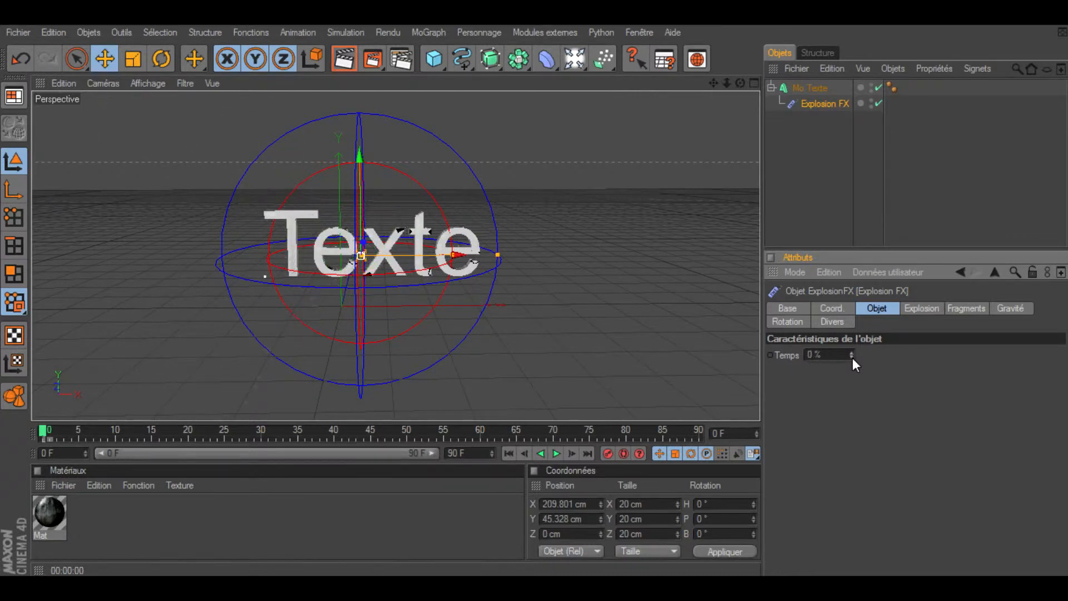
pyautogui.moveTo(853, 355); pyautogui.dragTo(853, 355)
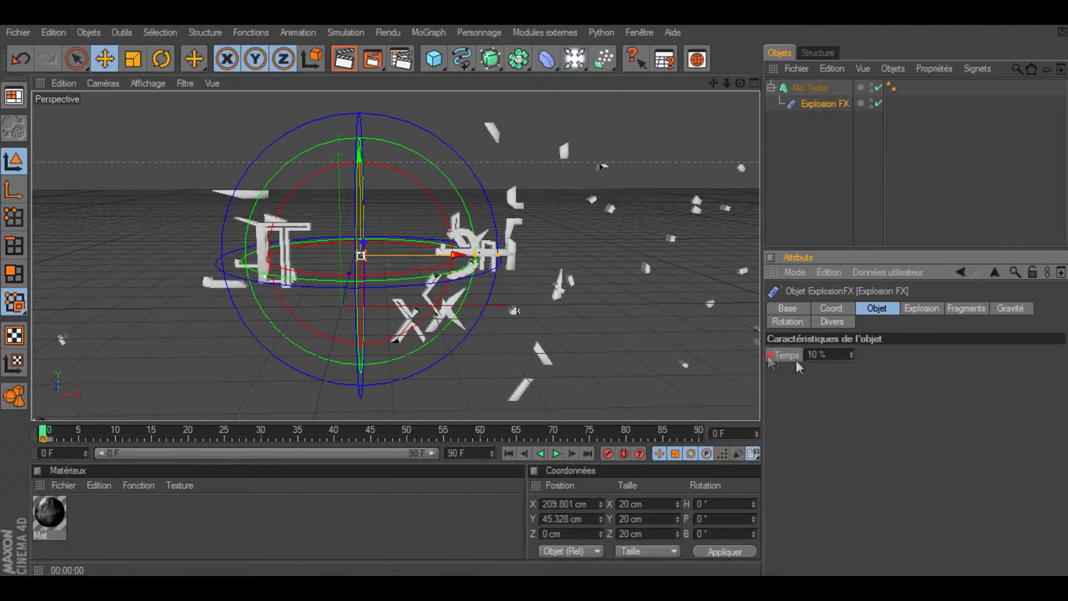
# - At frame 50, set the Explosion FX Temps parameter to 0 % and record a keyframe for it
pyautogui.click(407, 430)
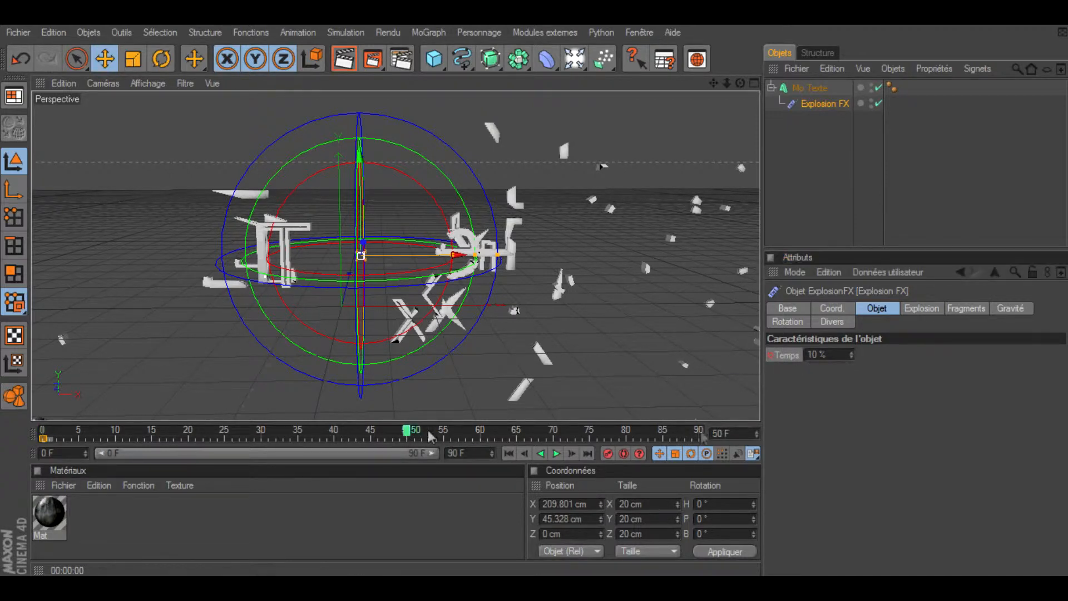
pyautogui.moveTo(849, 356); pyautogui.dragTo(850, 357)
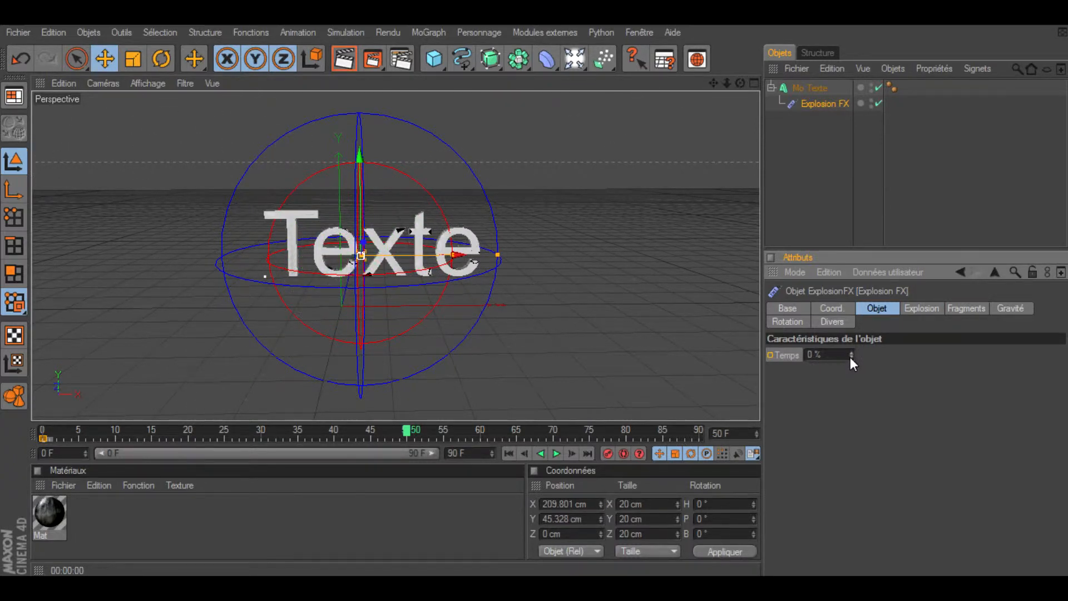
pyautogui.click(771, 355)
# - Play the explosion animation from the start, stop it and return to frame 0
pyautogui.click(509, 454)
pyautogui.click(557, 453)
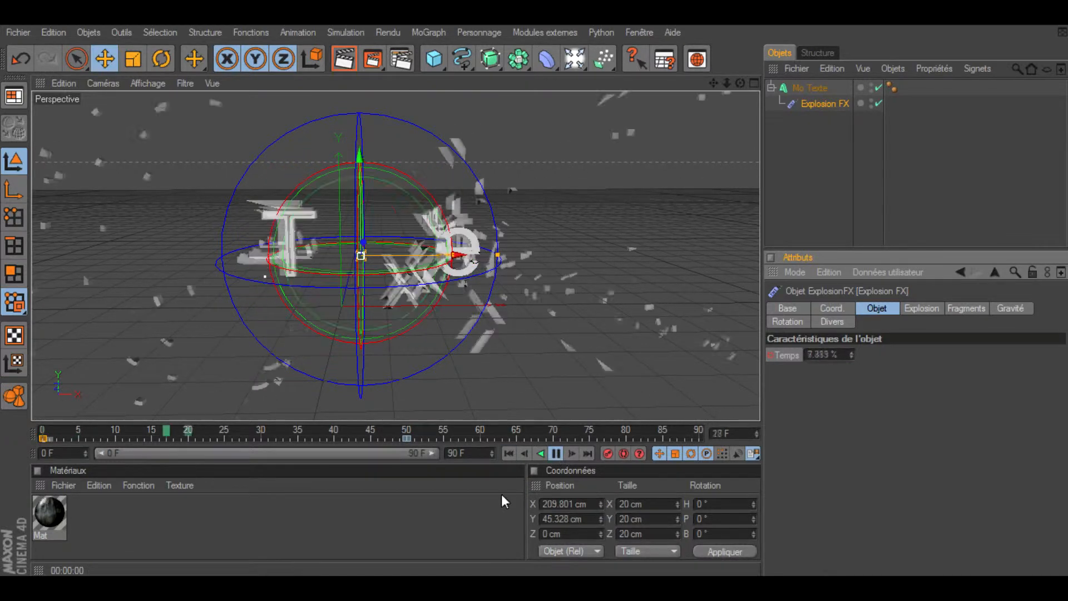
pyautogui.click(556, 454)
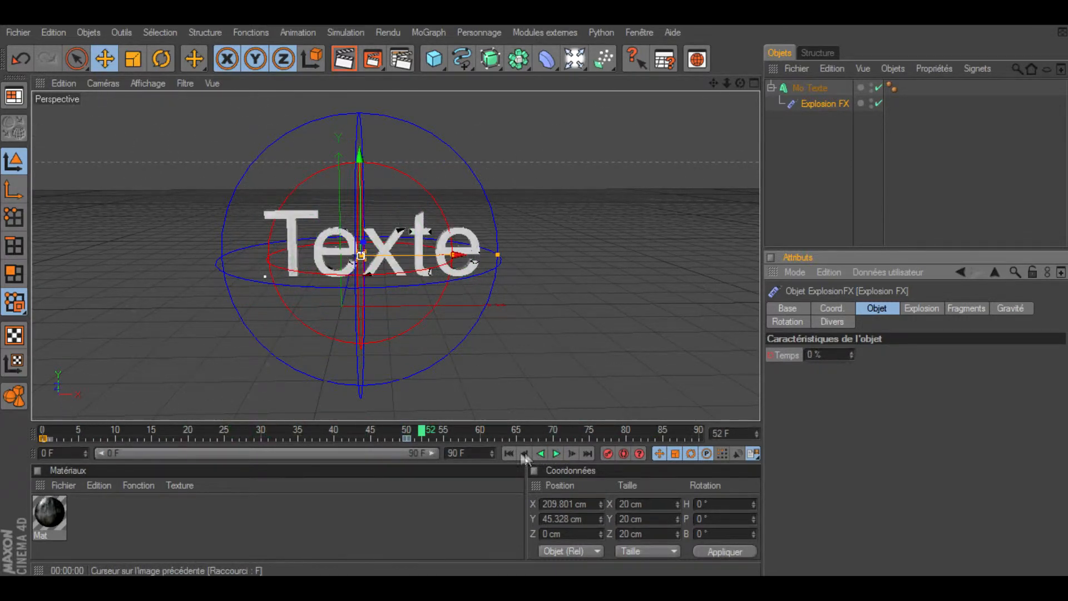
pyautogui.click(506, 453)
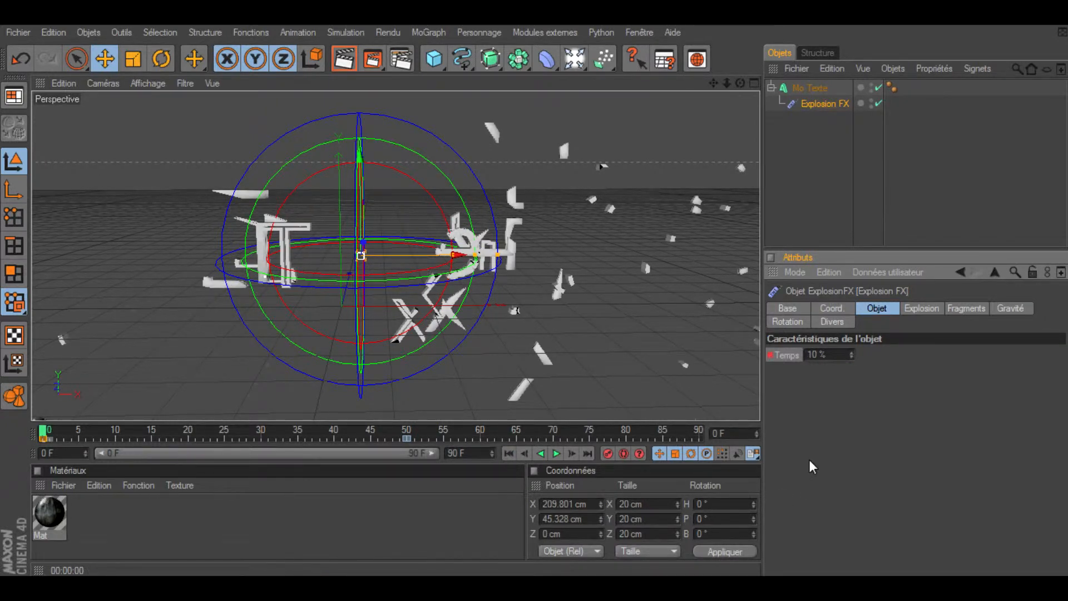
# - Add a camera, look through it in the viewport and record its keyframe at frame 0
pyautogui.click(577, 63)
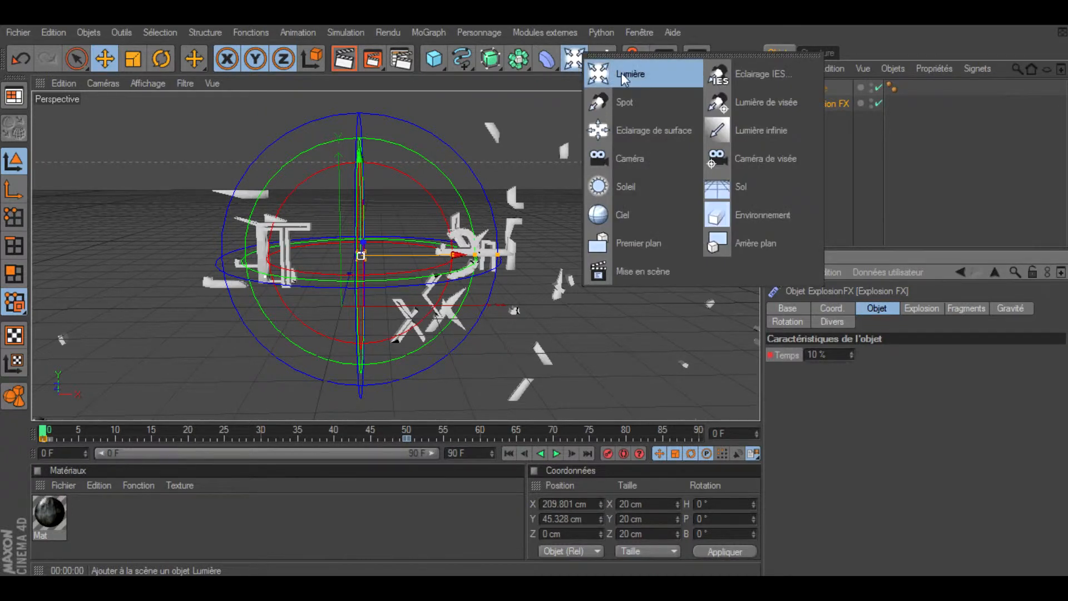
pyautogui.click(635, 159)
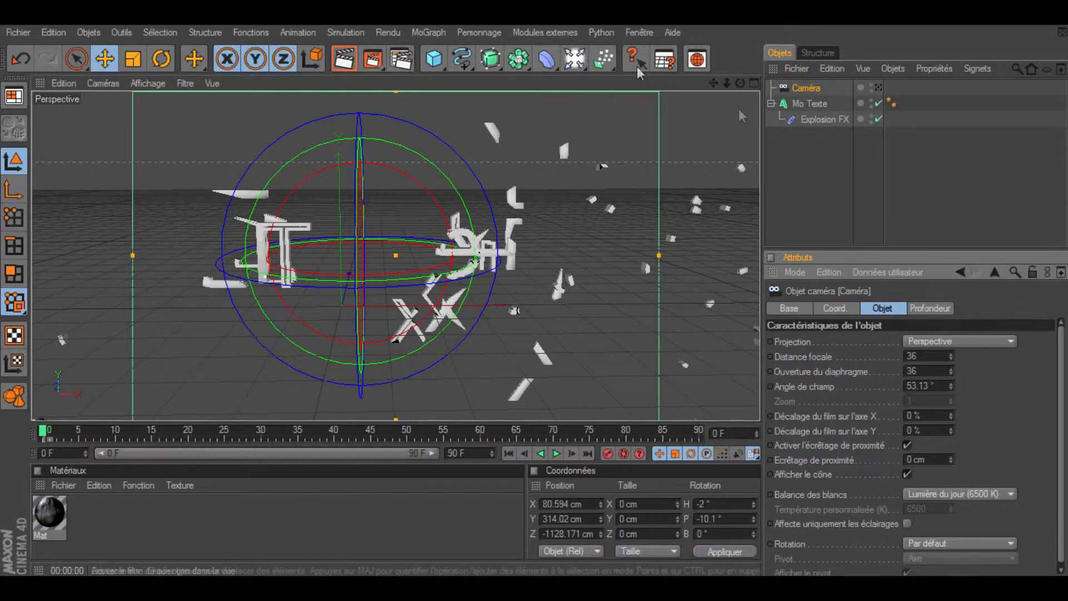
pyautogui.click(879, 89)
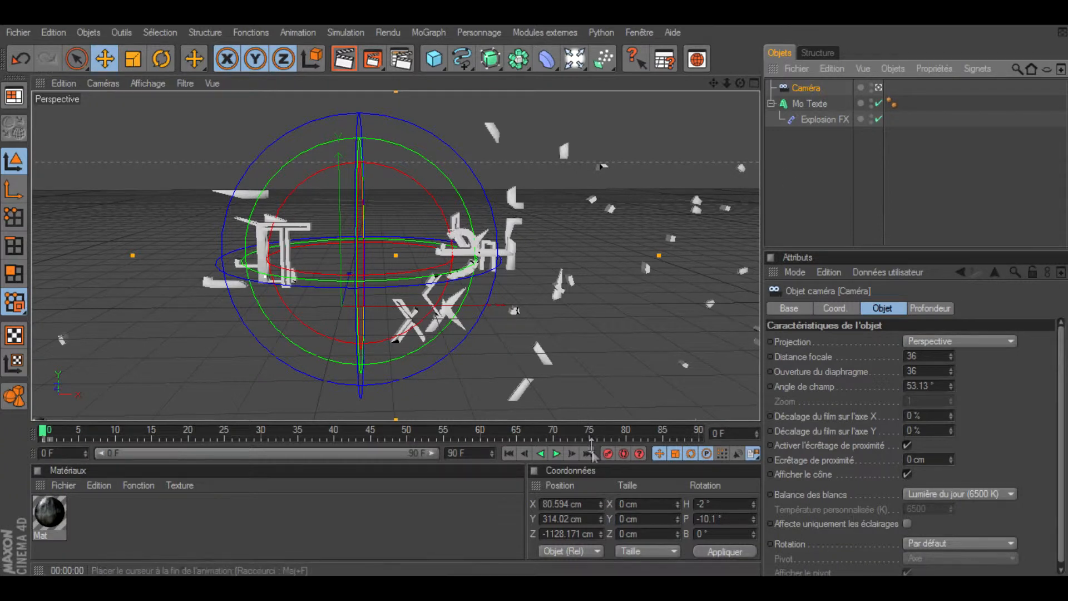
pyautogui.click(607, 454)
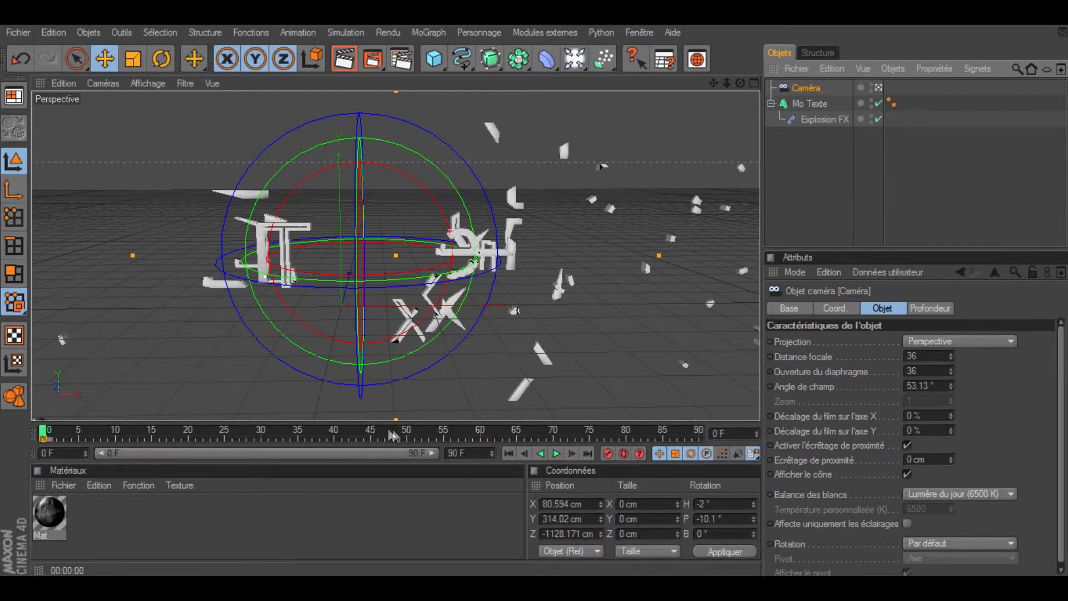
# - At frame 50, orbit the camera to about 33.8° heading and -5.2° pitch, record its keyframe and play back the move
pyautogui.click(405, 433)
pyautogui.moveTo(740, 82); pyautogui.dragTo(453, 52)
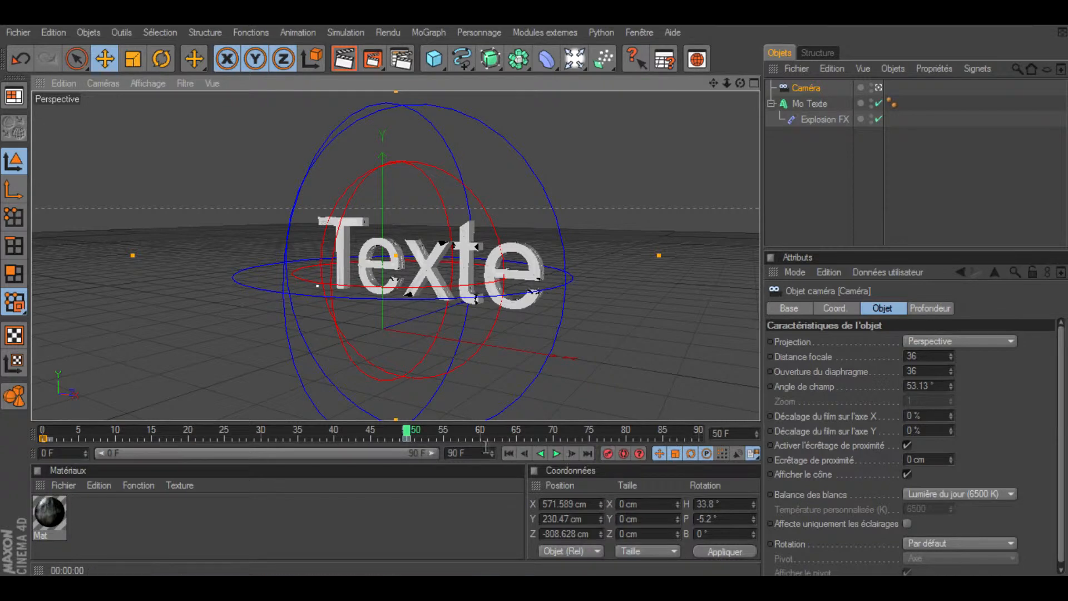
pyautogui.click(556, 454)
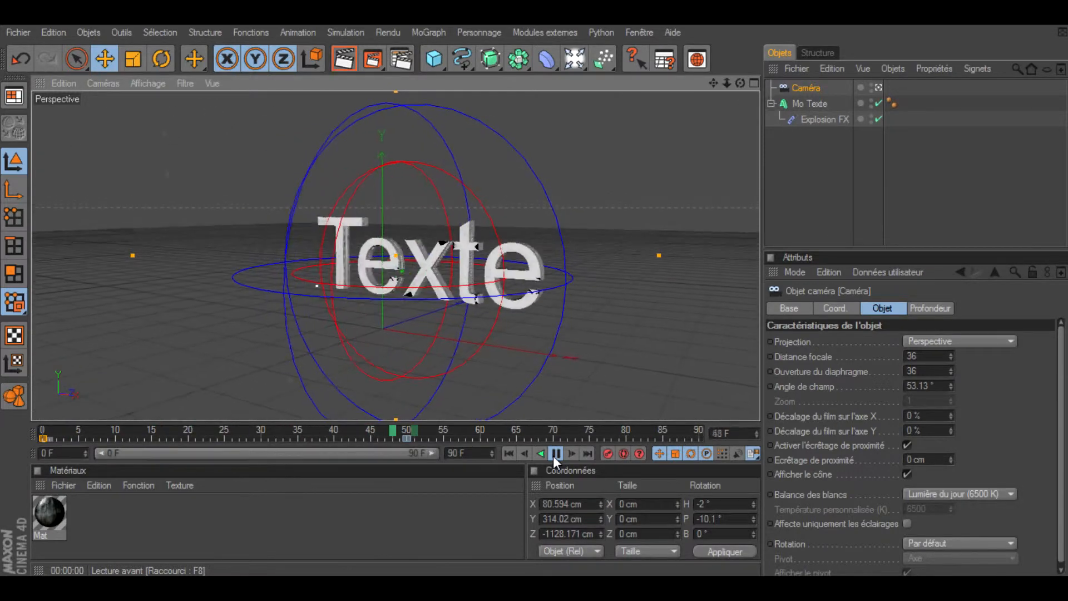
pyautogui.click(556, 454)
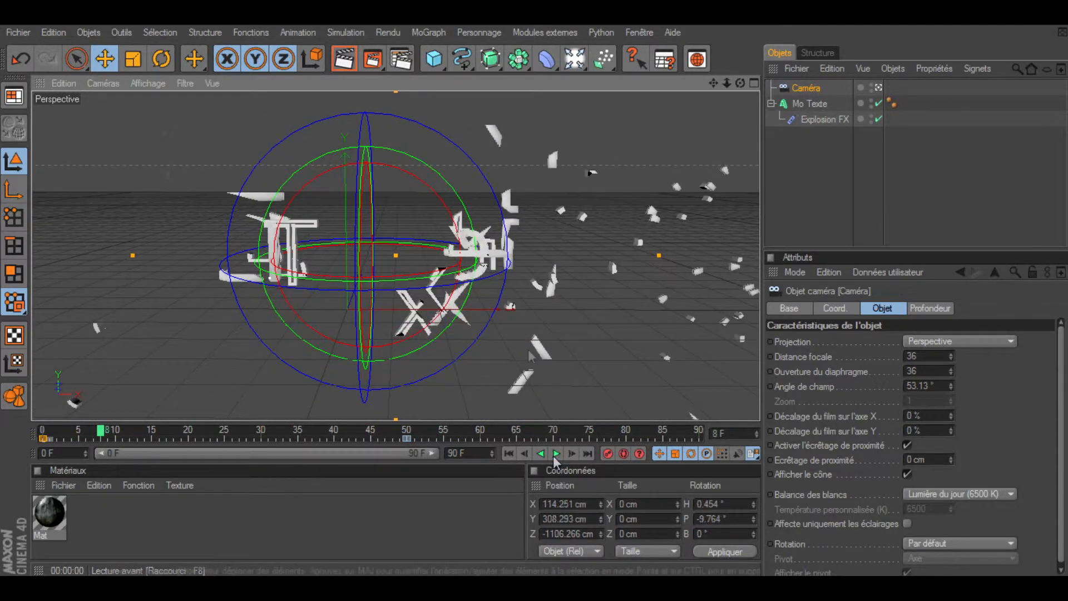
# - Add an Omni light at the scene origin and record its keyframe at frame 10
pyautogui.moveTo(634, 58); pyautogui.dragTo(623, 73)
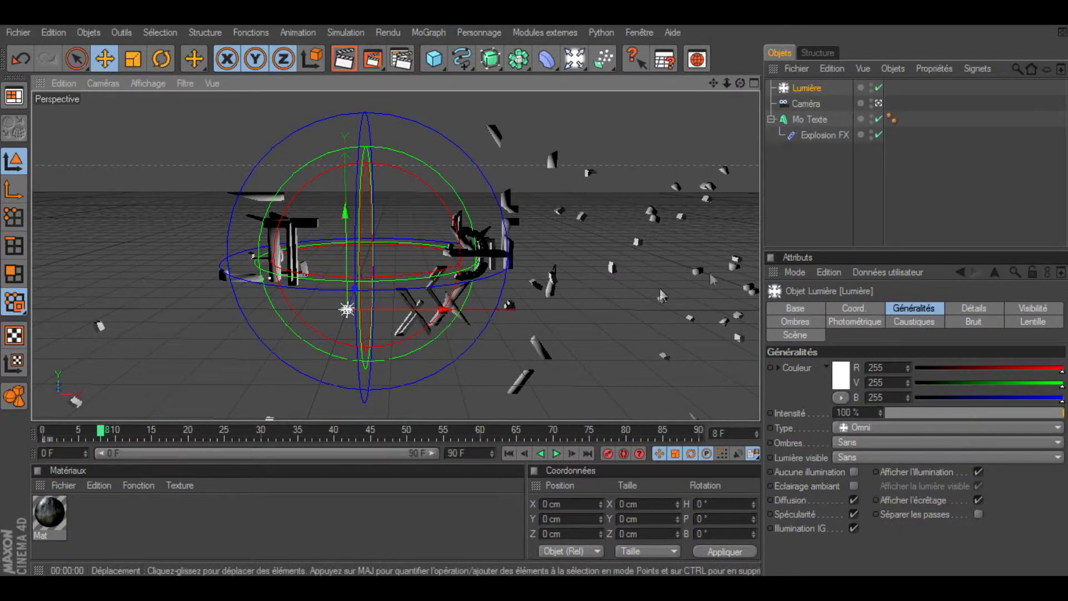
pyautogui.click(115, 429)
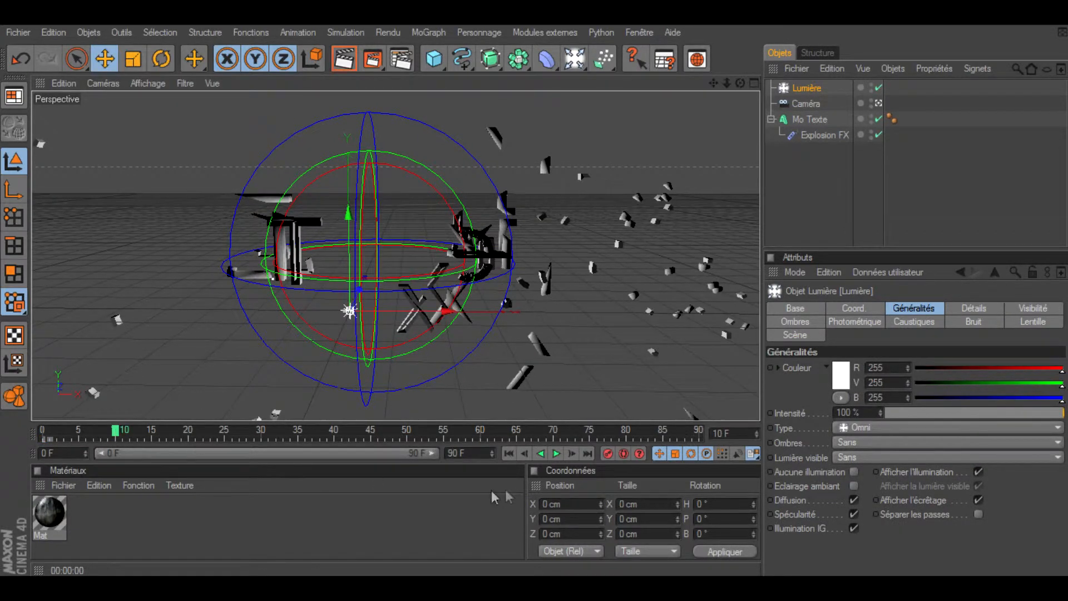
# - At frame 24, move the light to about Y 141 cm and Z -262 cm and record a keyframe
pyautogui.click(219, 433)
pyautogui.moveTo(372, 245); pyautogui.dragTo(372, 174)
pyautogui.moveTo(394, 245); pyautogui.dragTo(340, 268)
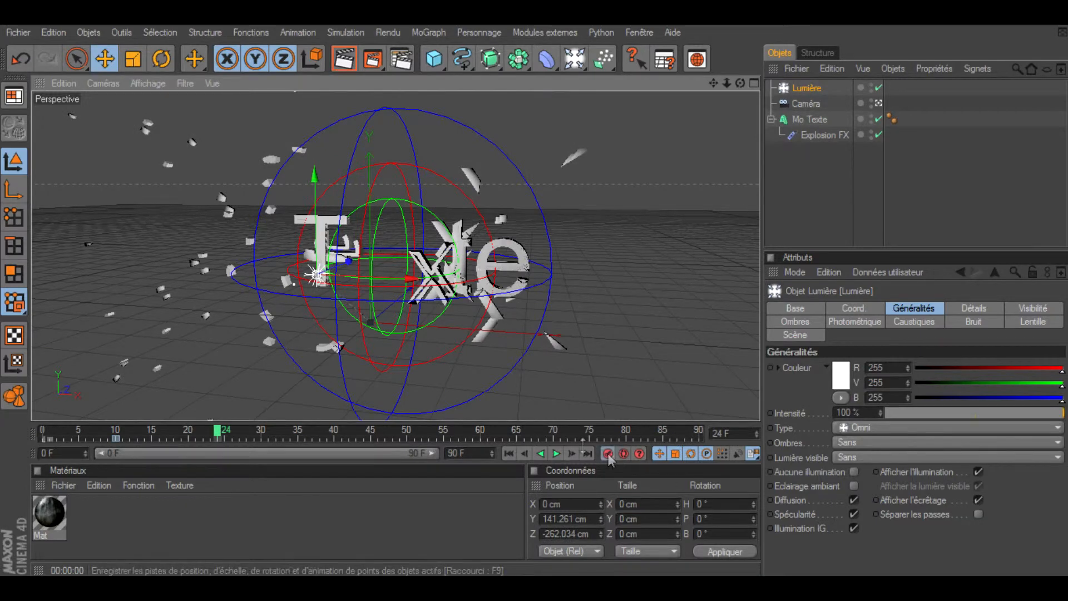
# - At frame 40, move the light along its Z axis to about -8.6 cm and record a keyframe
pyautogui.click(333, 432)
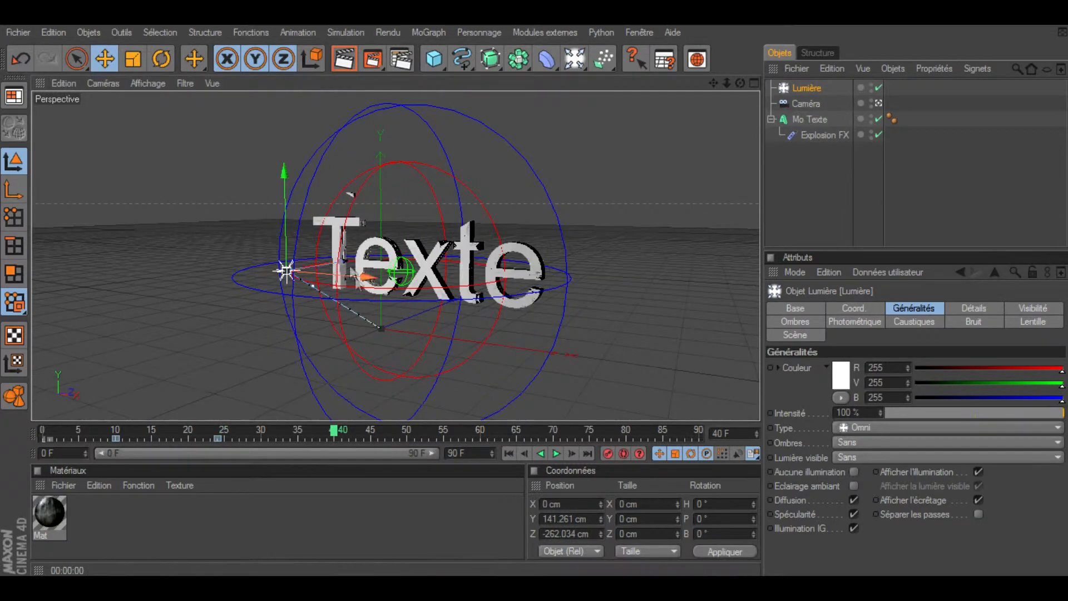
pyautogui.moveTo(342, 261); pyautogui.dragTo(421, 248)
pyautogui.click(608, 454)
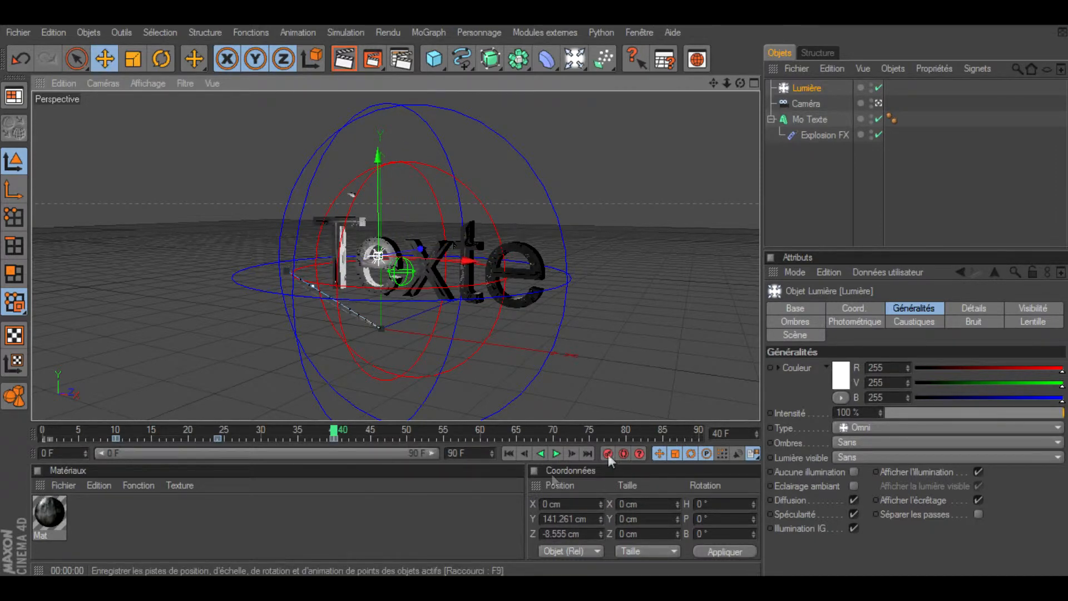
# - Play the animation from the start to review the moving light, then stop playback
pyautogui.click(509, 453)
pyautogui.click(553, 452)
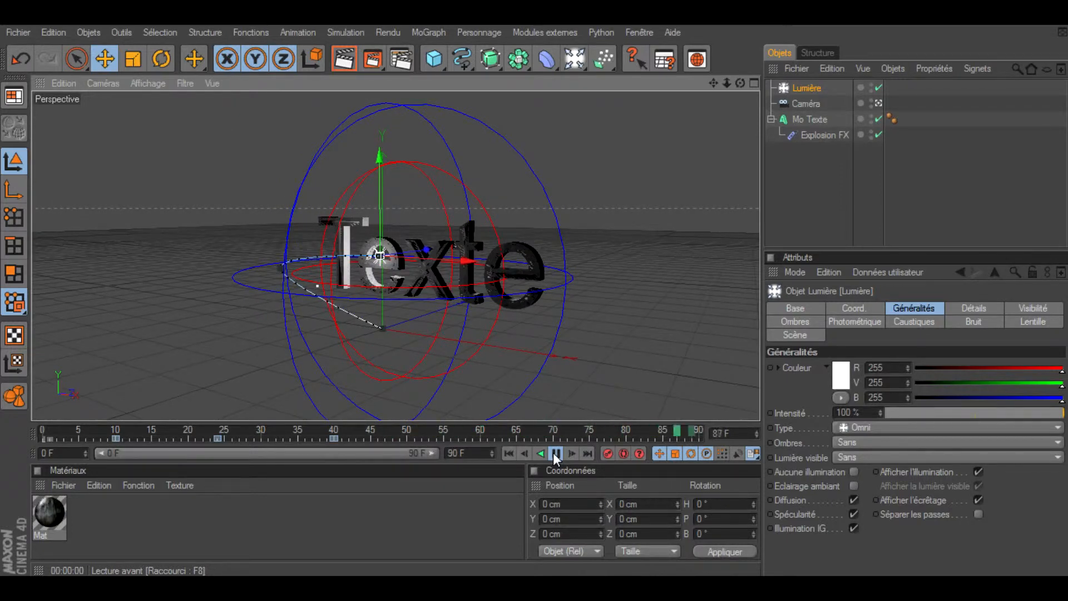
pyautogui.click(553, 452)
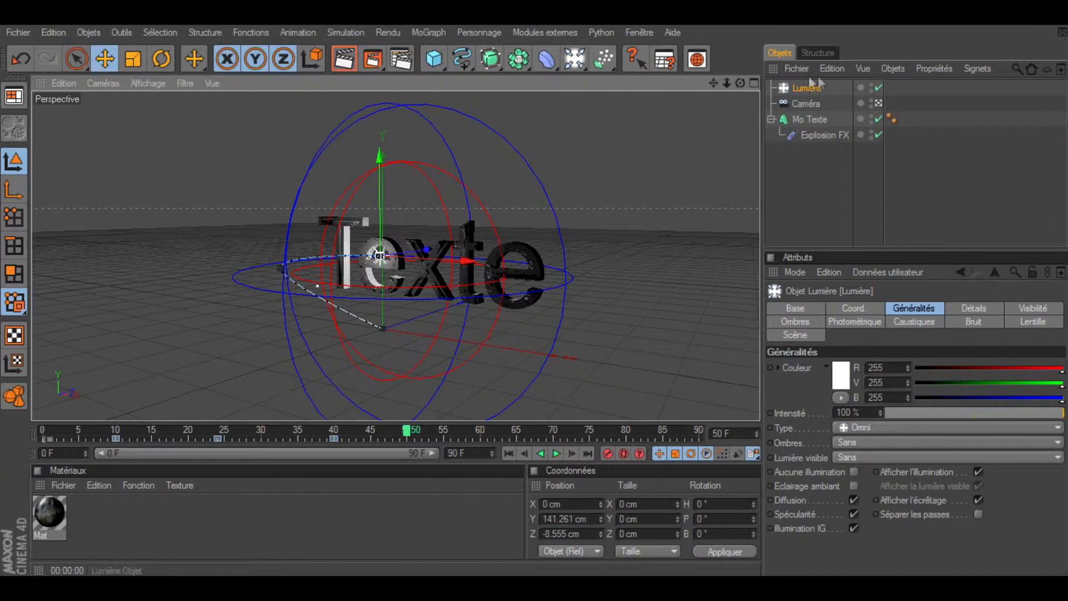
# - Try the Hi-8 and Gris presets for the light's lens glow (Lueur), then set it to Artefact
pyautogui.click(1033, 322)
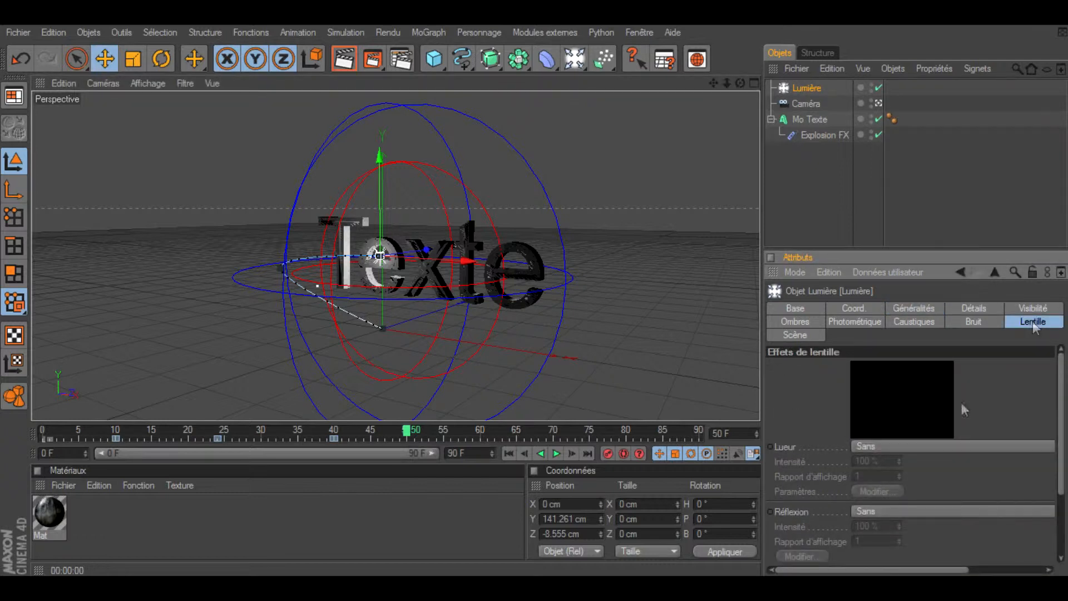
pyautogui.click(867, 449)
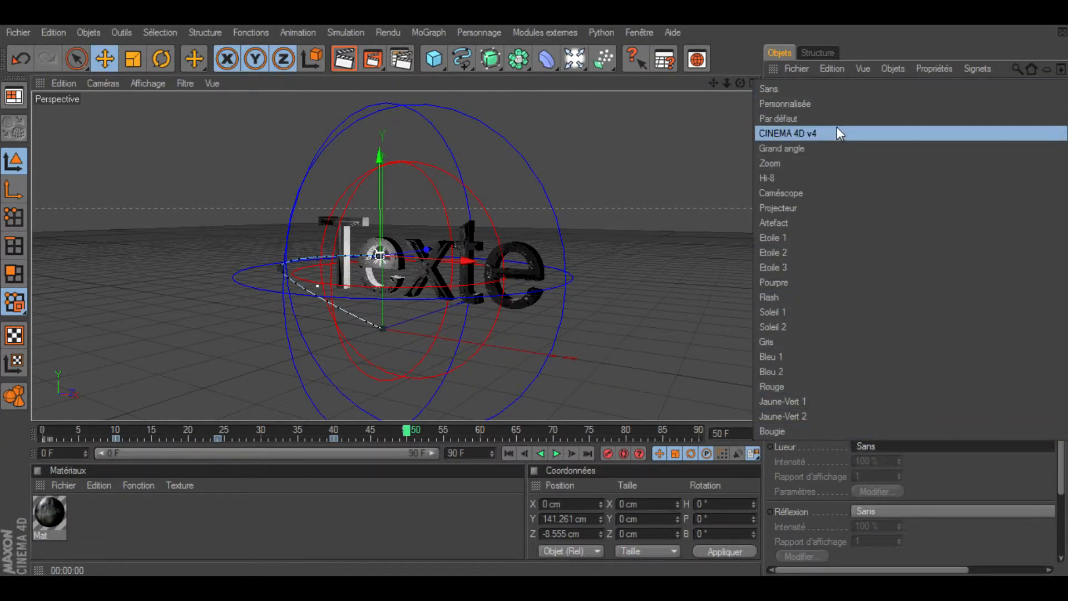
pyautogui.click(797, 178)
pyautogui.click(893, 446)
pyautogui.click(839, 338)
pyautogui.click(881, 448)
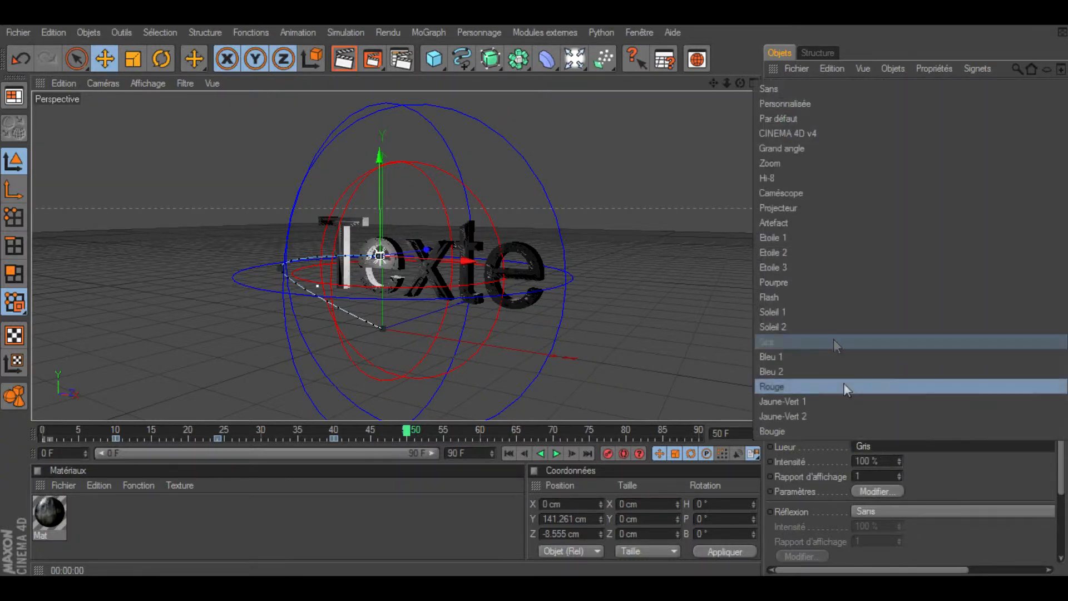
pyautogui.click(816, 222)
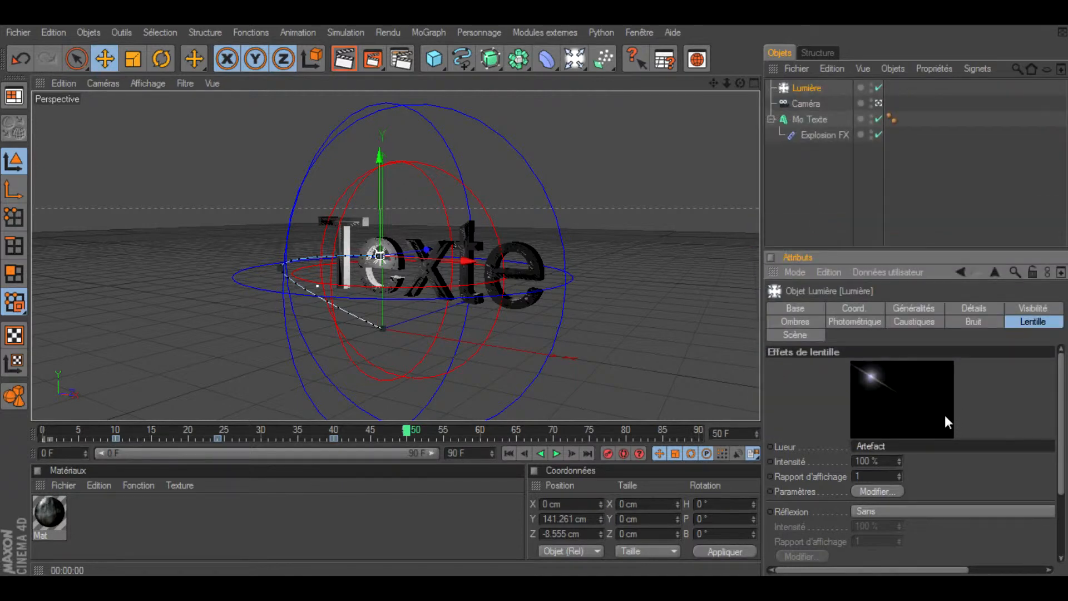
# - Render the view at frames 50 and 20 to check the lens glow, then return to frame 0
pyautogui.click(345, 59)
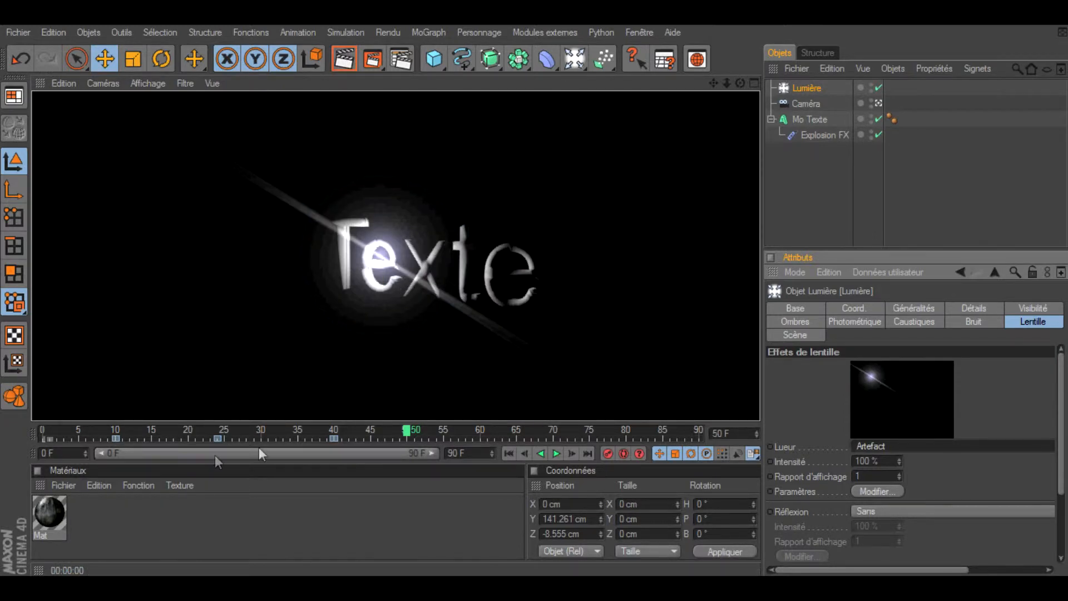
pyautogui.click(194, 429)
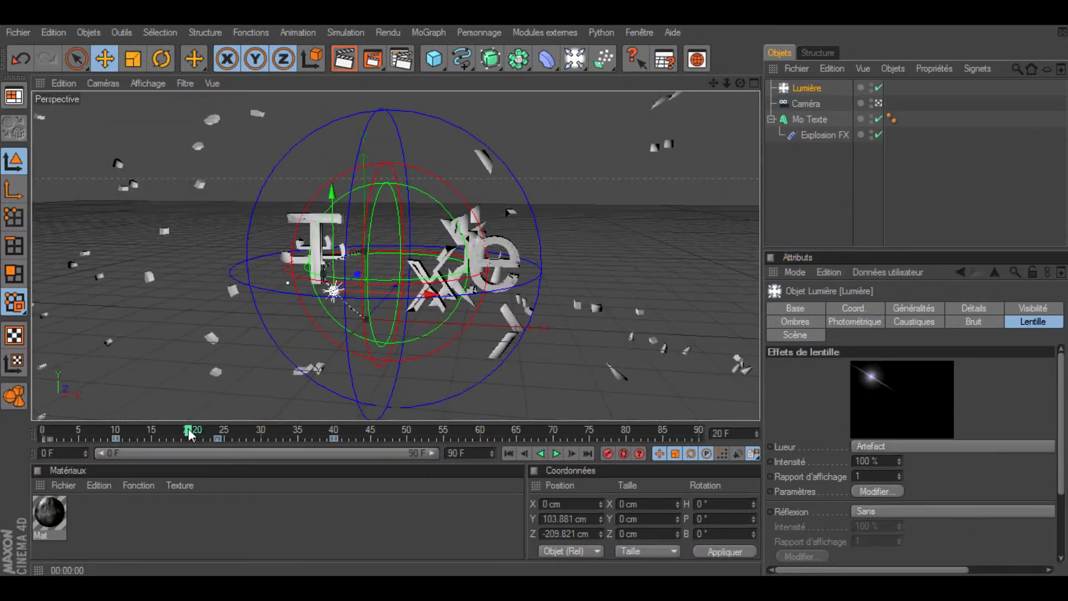
pyautogui.click(345, 59)
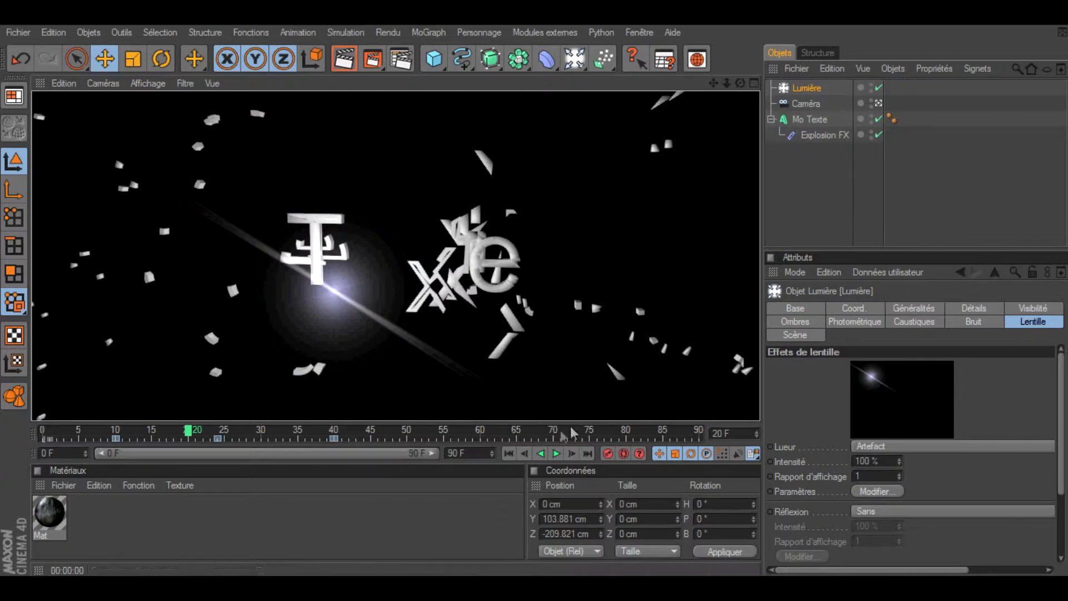
pyautogui.click(509, 453)
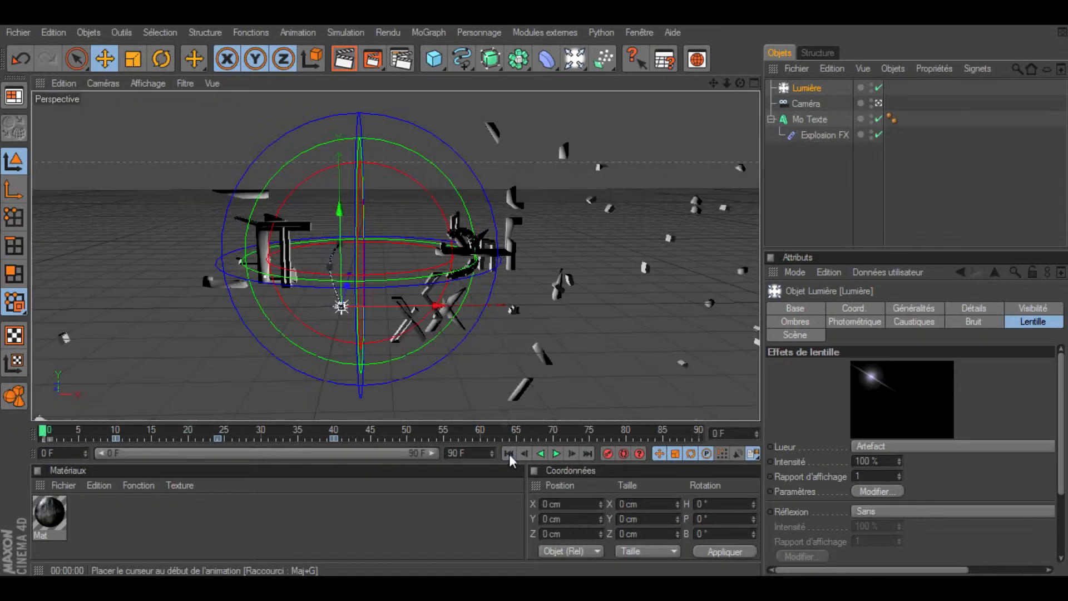
# - Configure the render output and render frames 0 to 50 of the animation at 1280x720
pyautogui.click(400, 59)
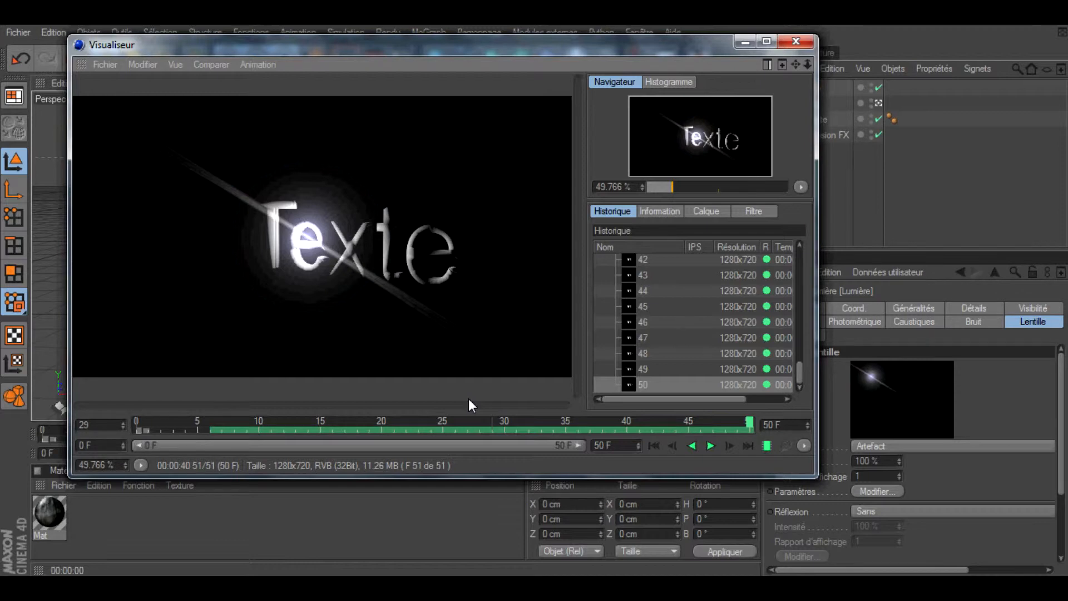
# - Switch to Windows Explorer and open the personal folder on the desktop to look for the rendered video
pyautogui.click(83, 585)
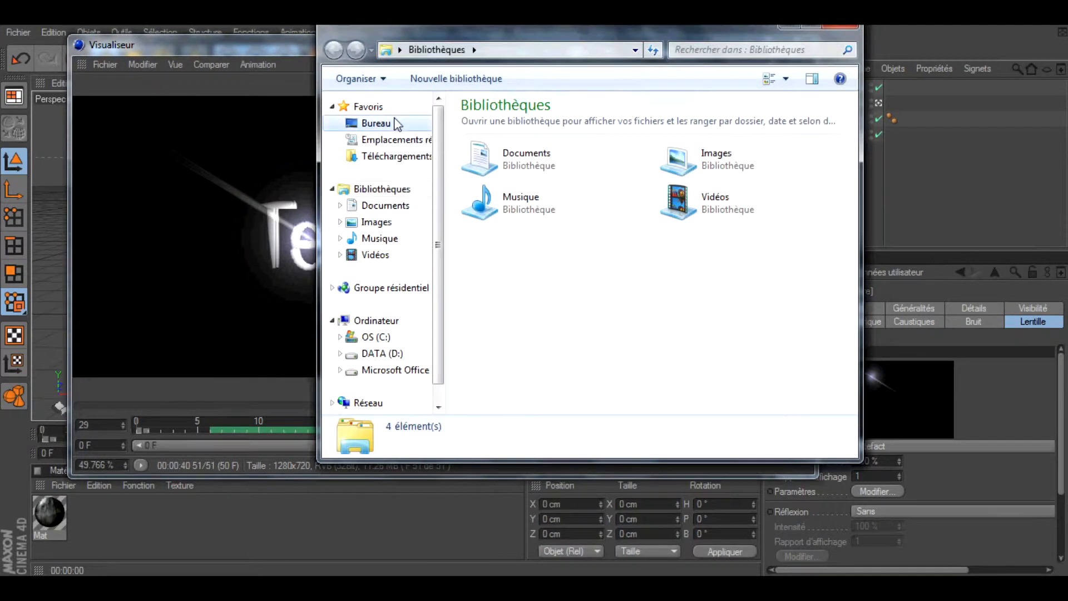
pyautogui.click(390, 123)
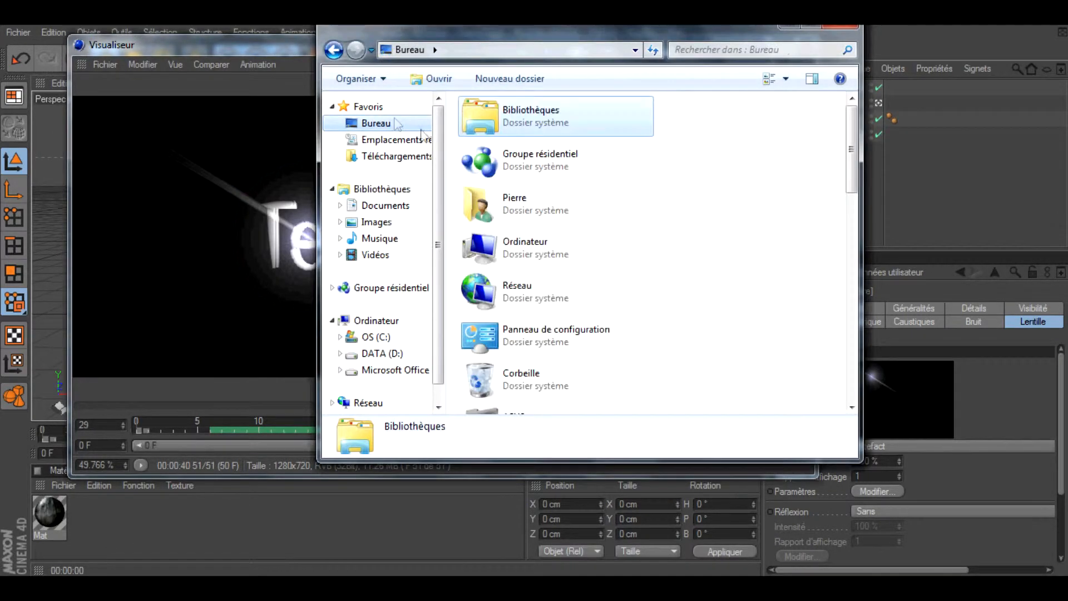
pyautogui.click(570, 212)
pyautogui.scroll(-5, 569, 211)
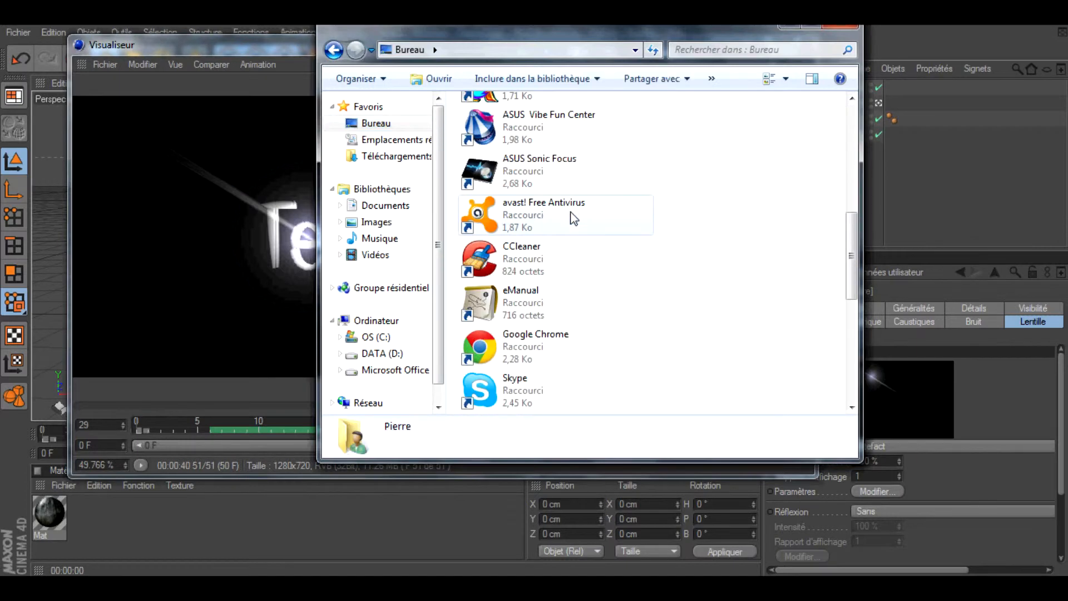
pyautogui.scroll(-2, 551, 300)
pyautogui.doubleClick(539, 305)
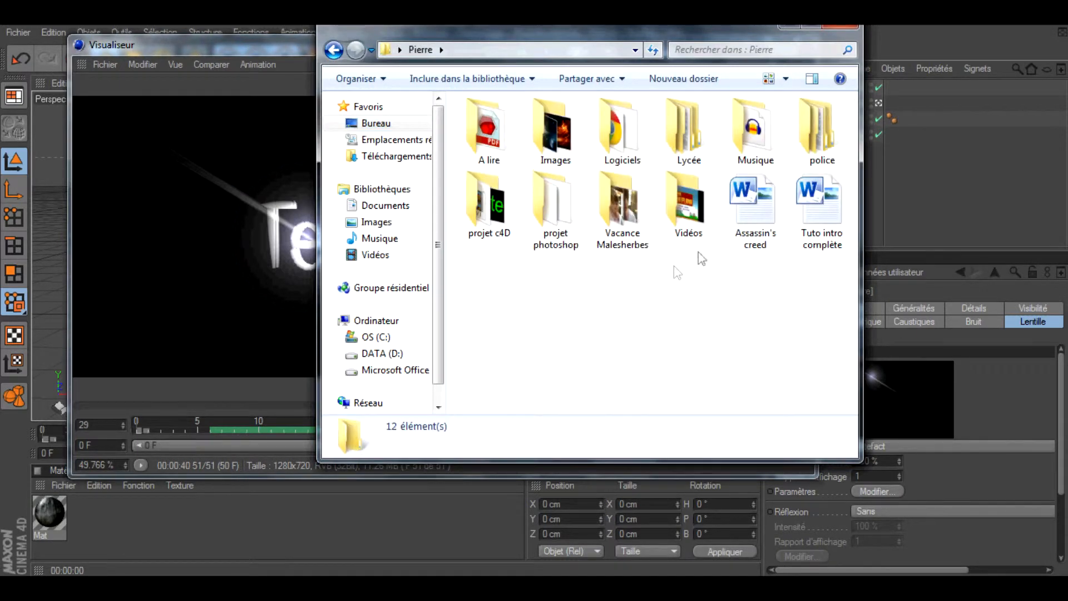
pyautogui.doubleClick(693, 215)
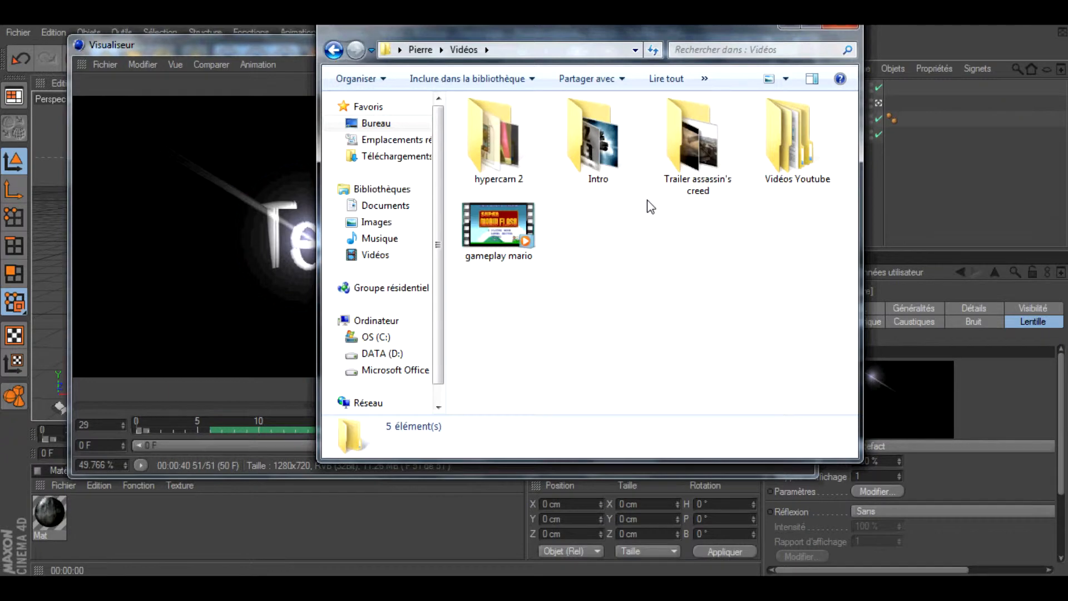
pyautogui.press('BackSpace')
pyautogui.press('BackSpace')
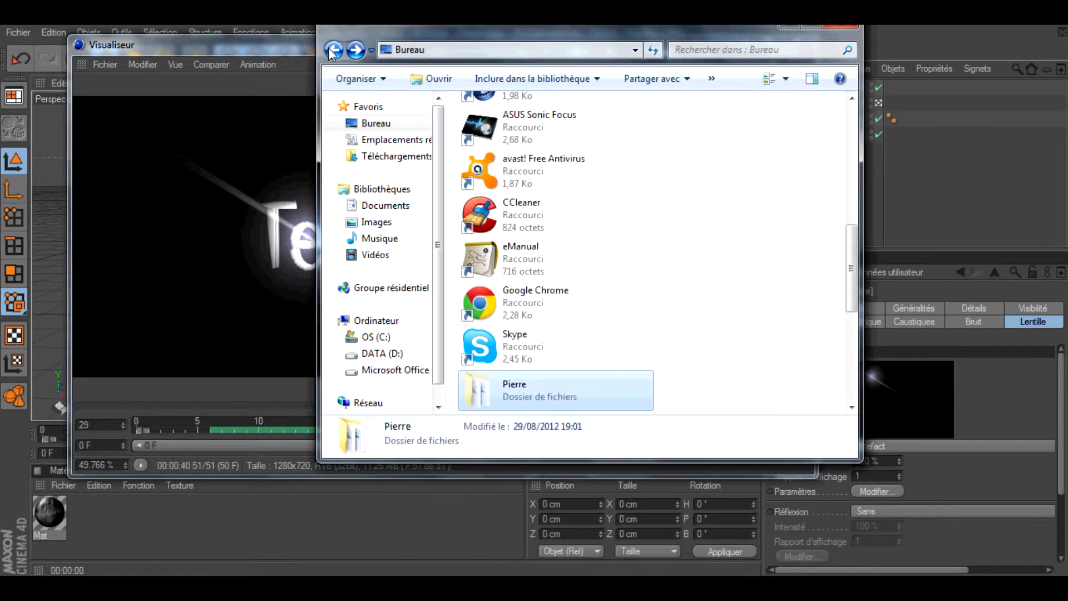
pyautogui.doubleClick(551, 407)
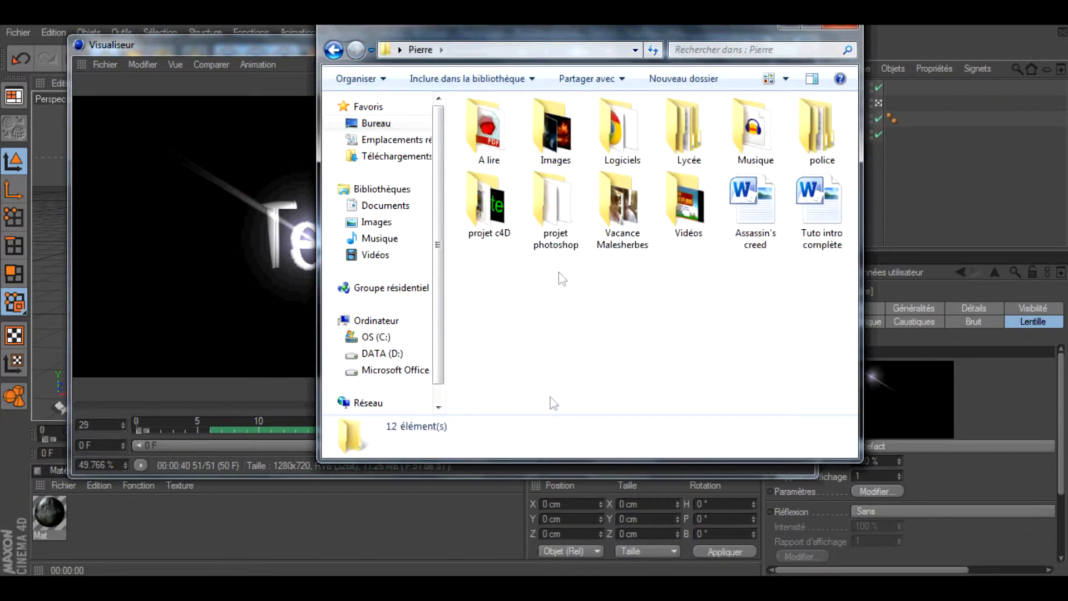
# - Play the barz video from the Template folder inside Images, then close the player, the file window and the render viewer
pyautogui.doubleClick(554, 162)
pyautogui.scroll(-1, 701, 217)
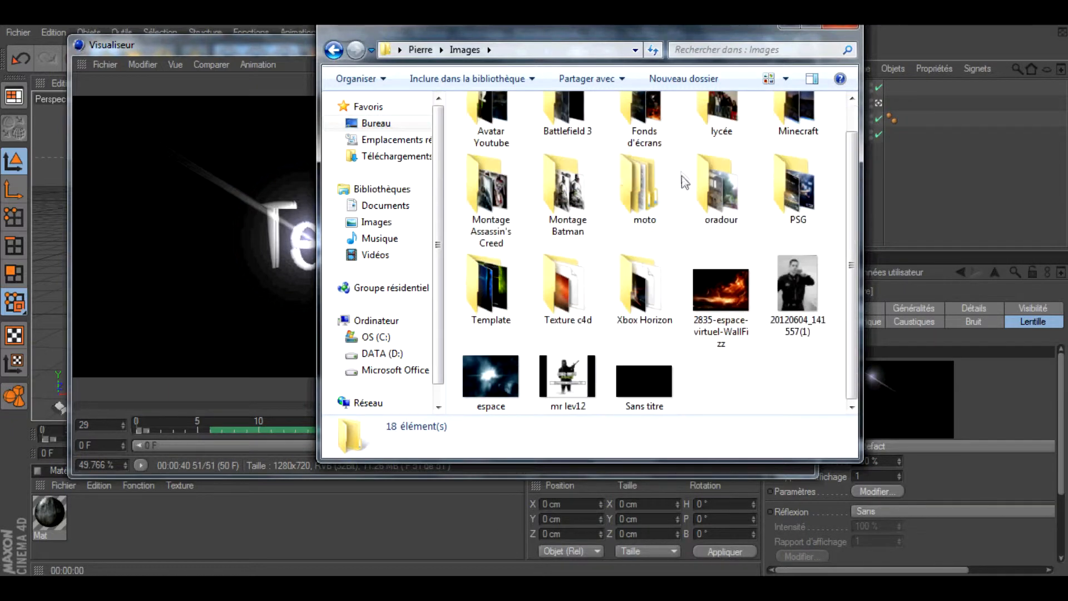
pyautogui.doubleClick(489, 285)
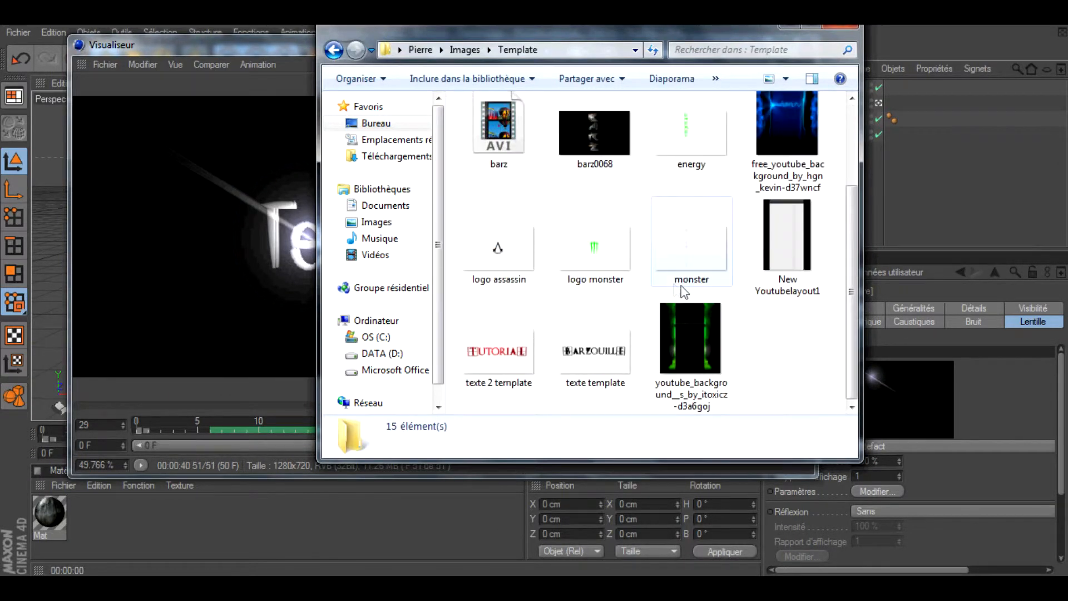
pyautogui.doubleClick(474, 257)
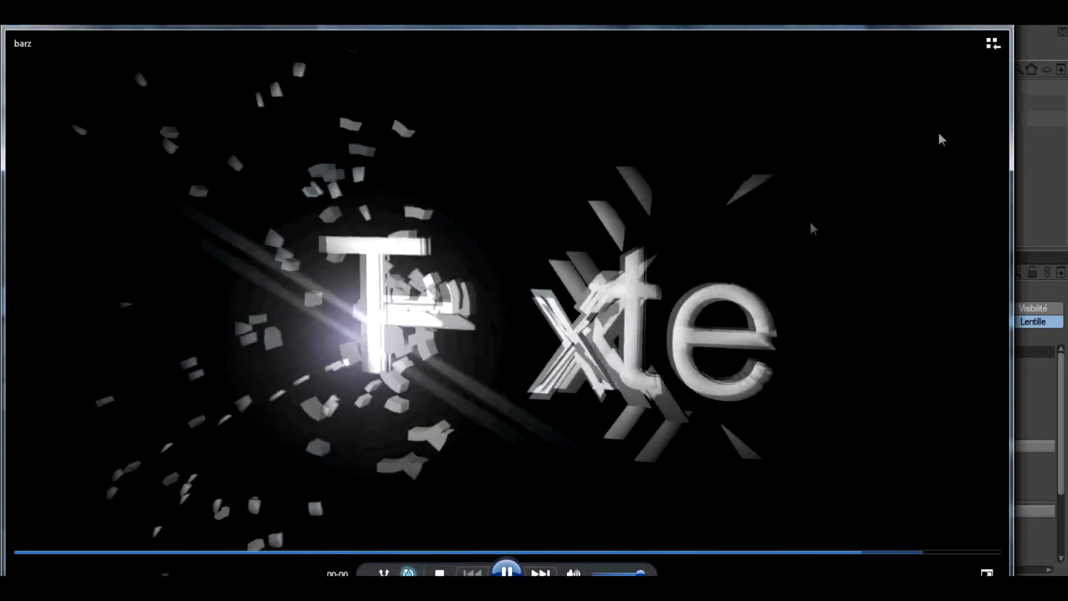
pyautogui.click(966, 36)
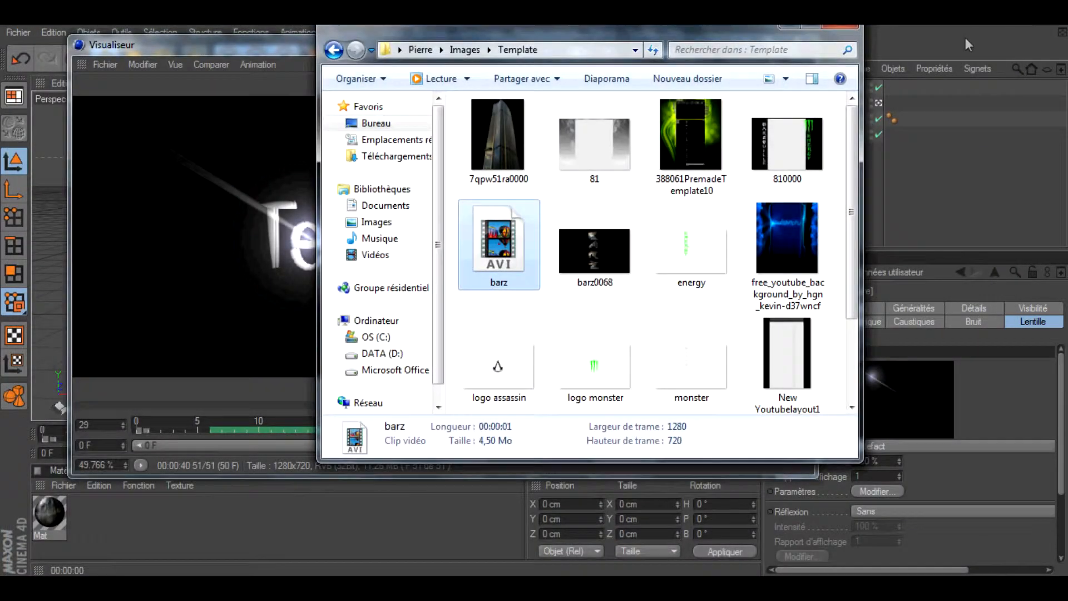
pyautogui.click(850, 27)
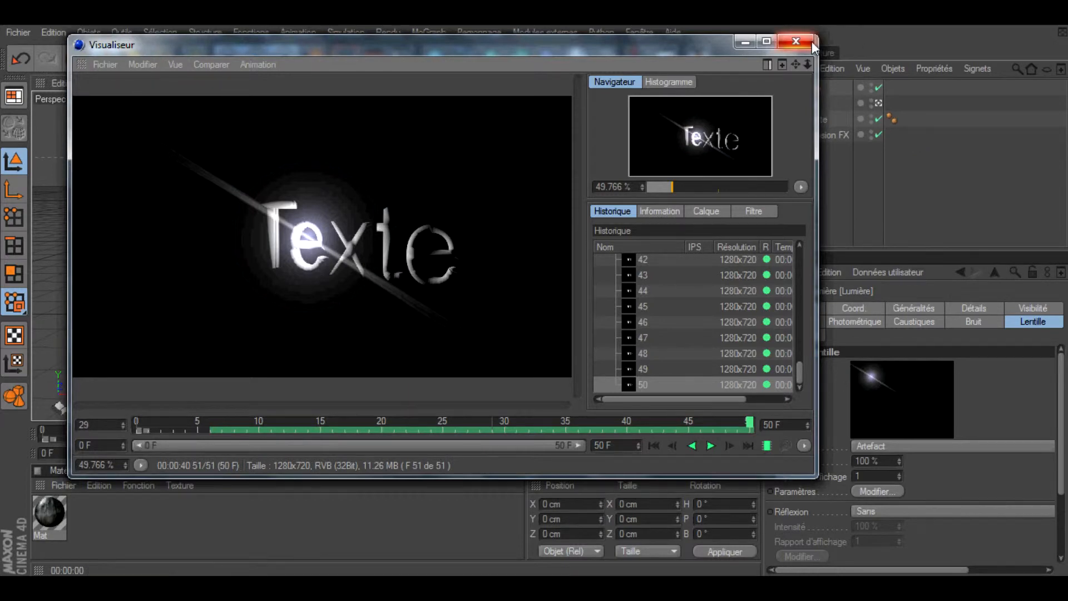
pyautogui.click(796, 41)
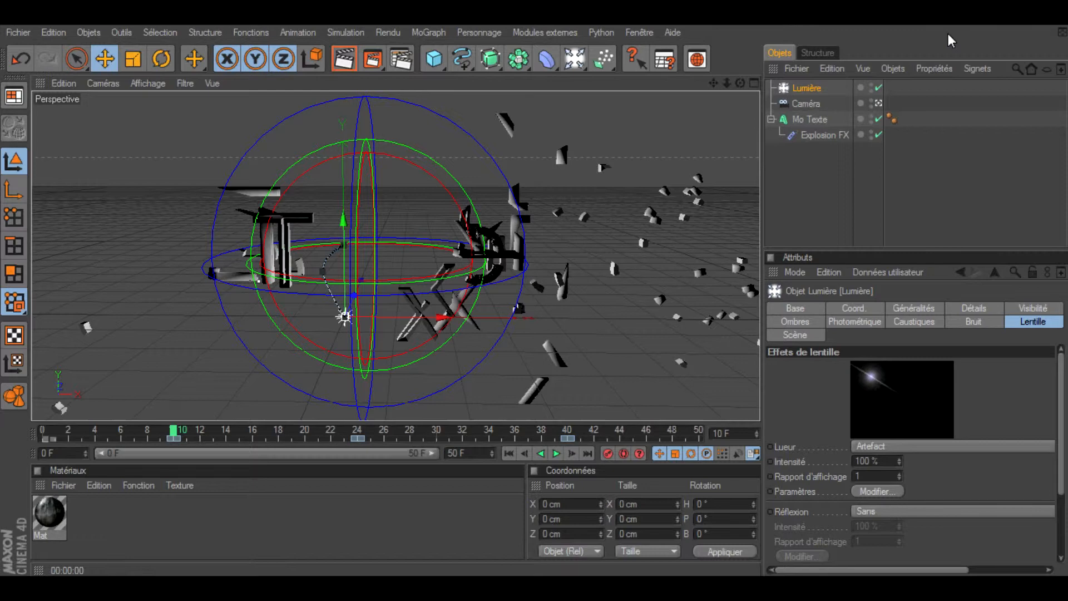
pyautogui.click(432, 58)
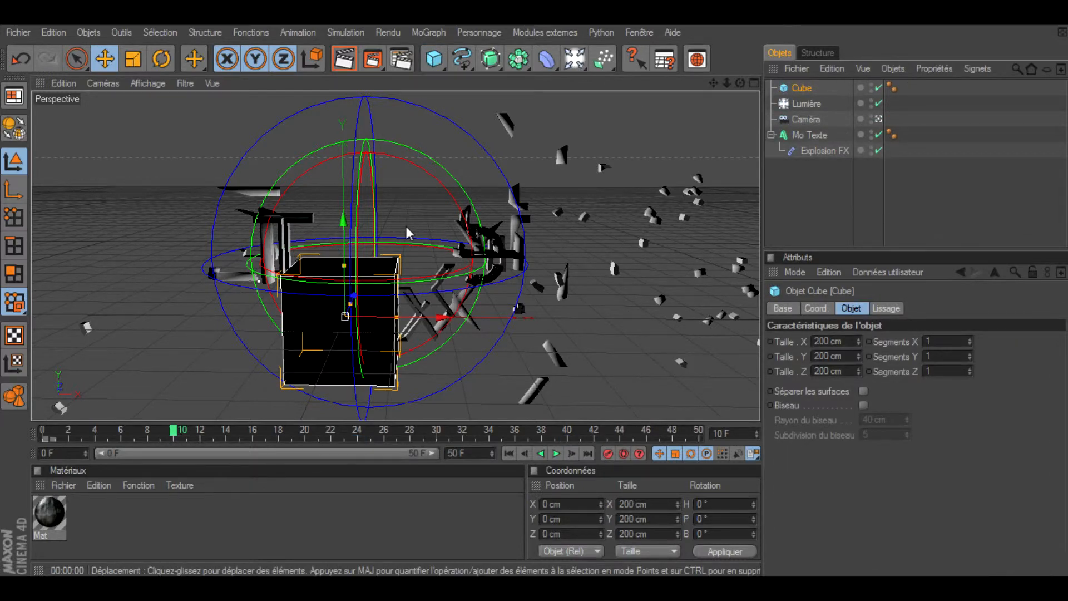
pyautogui.press('Delete')
pyautogui.click(432, 58)
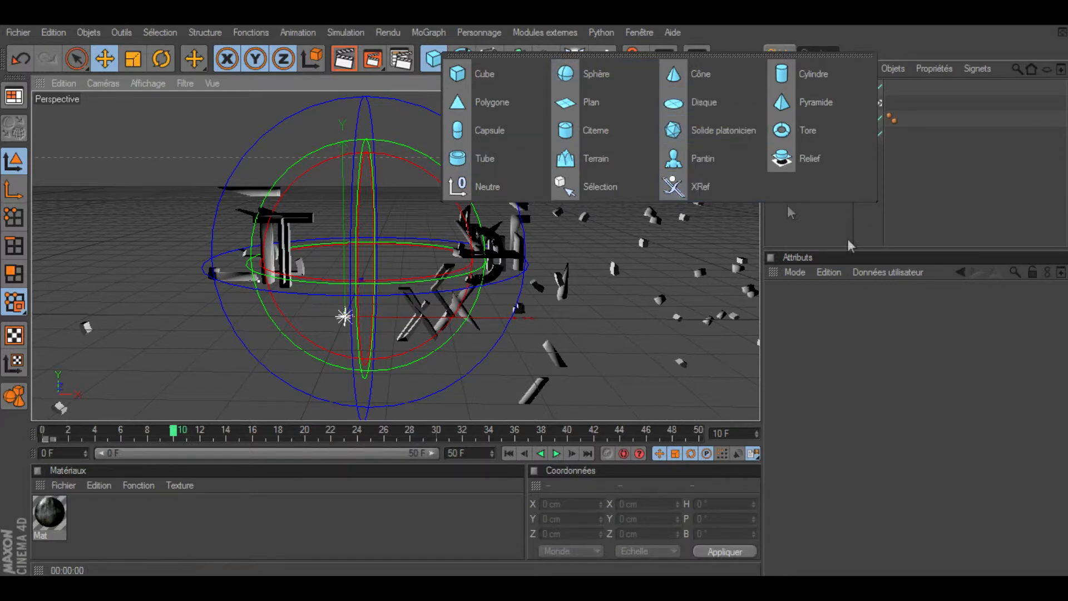
pyautogui.click(826, 235)
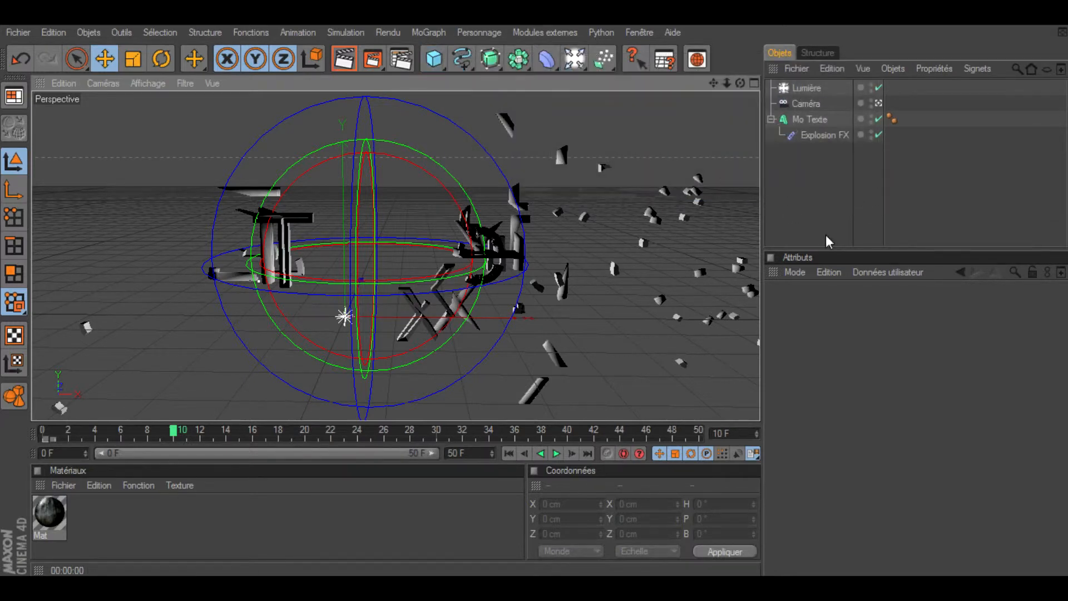
# - Select the Mo Texte object and examine its Objet, Couvercles, Lignes and Base parameters
pyautogui.click(815, 118)
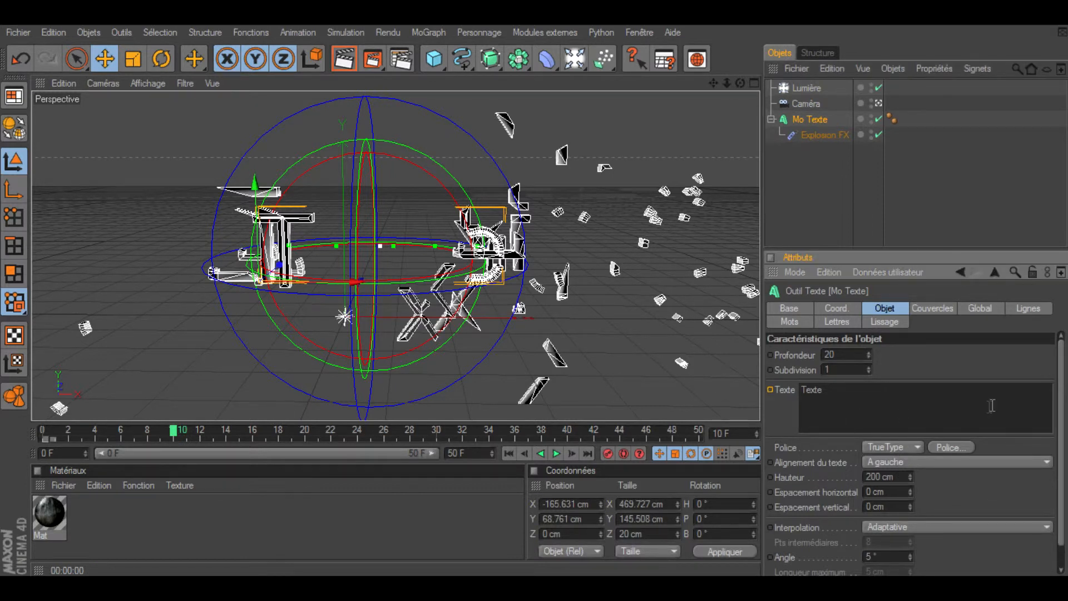
pyautogui.scroll(-1, 1057, 403)
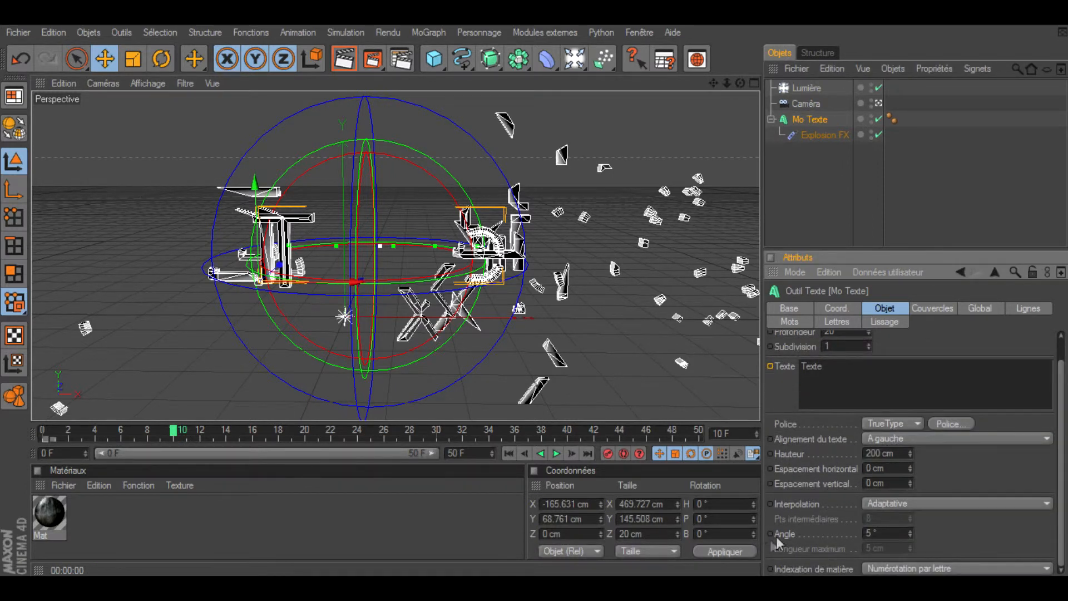
pyautogui.scroll(1, 868, 462)
pyautogui.click(919, 309)
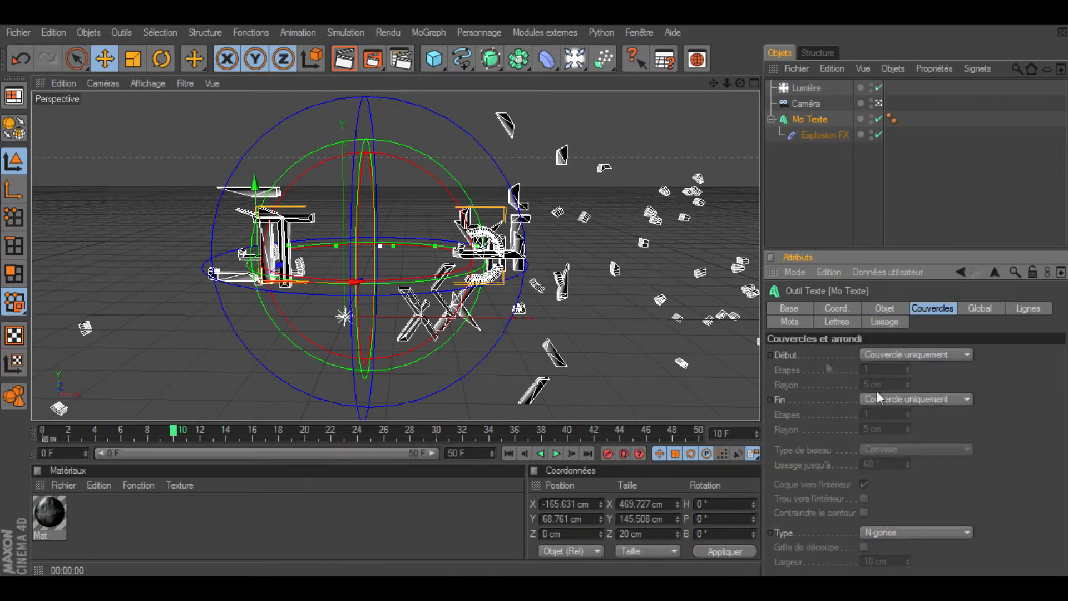
pyautogui.click(1027, 306)
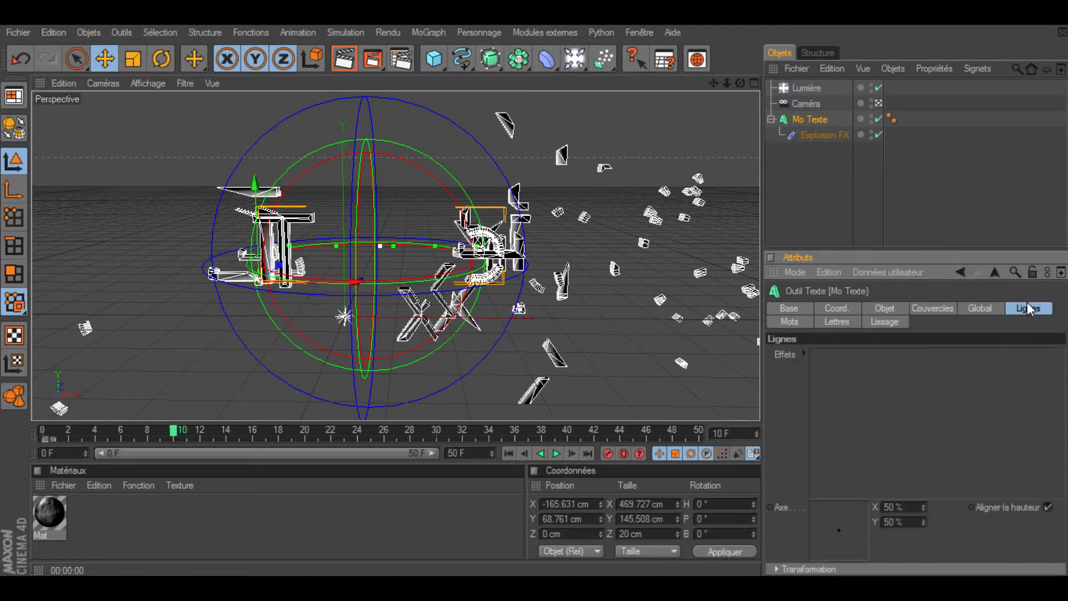
pyautogui.click(807, 312)
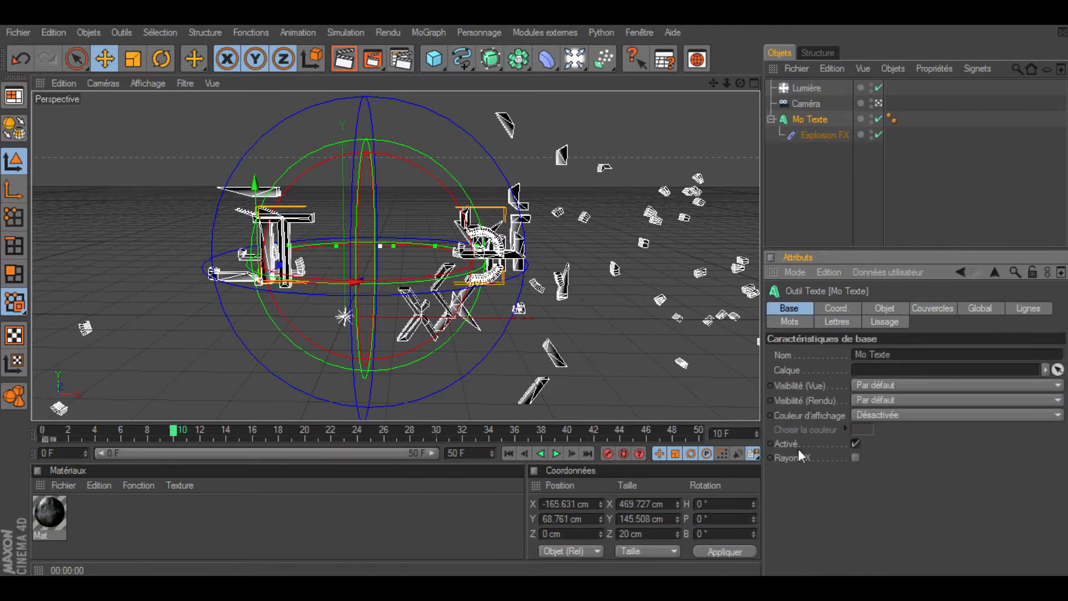